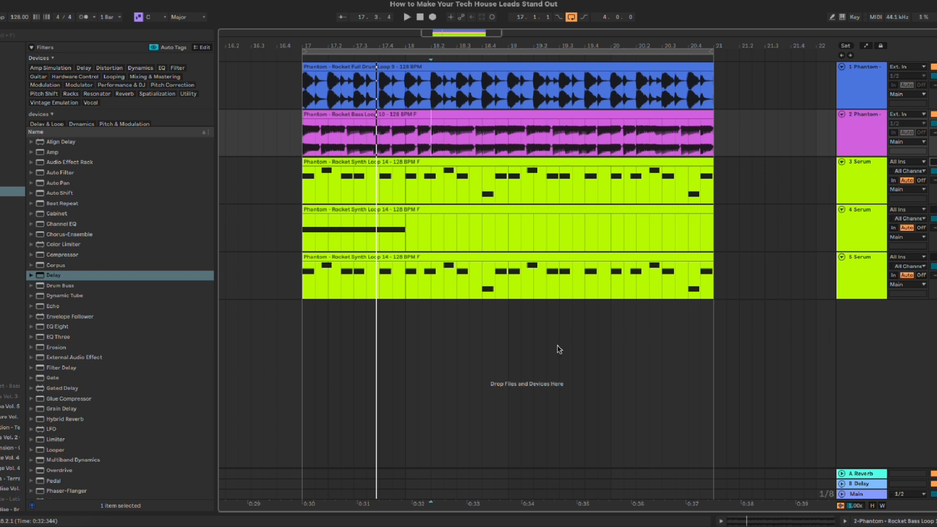
# Step: Play the arrangement from the start of the bass loop clip, and stop playback after listening
pyautogui.click(410, 114)
pyautogui.press('space')
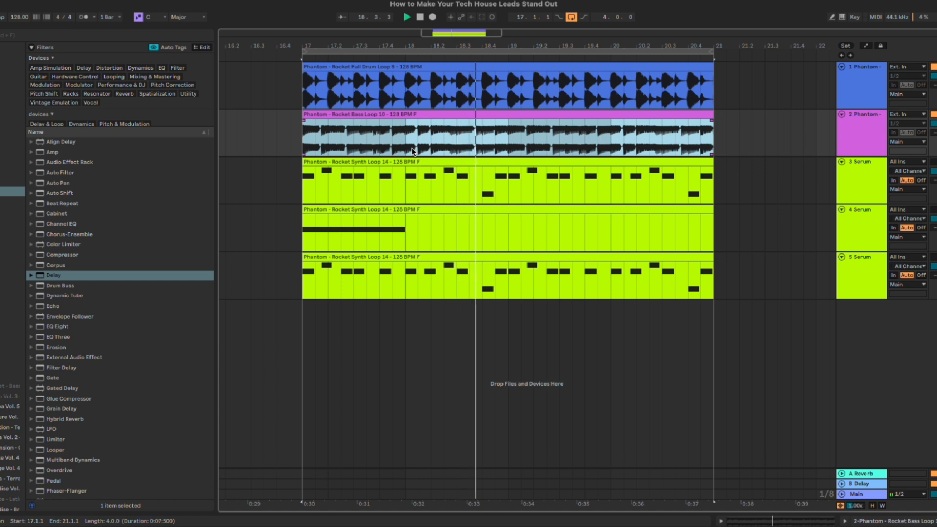
pyautogui.press('space')
pyautogui.click(413, 151)
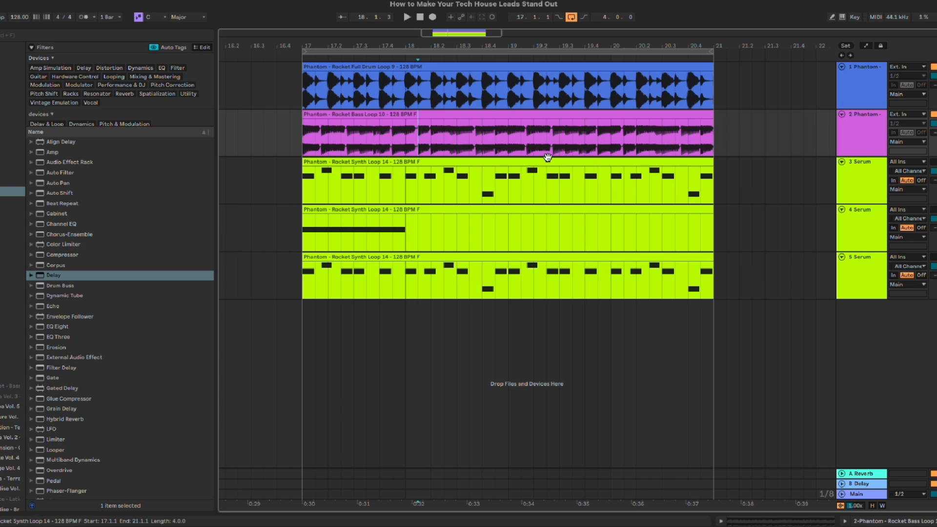
# Step: Switch on the first Serum track, show its device chain and audition its synth clip
pyautogui.click(865, 175)
pyautogui.click(934, 162)
pyautogui.hotkey('shift', 'Tab')
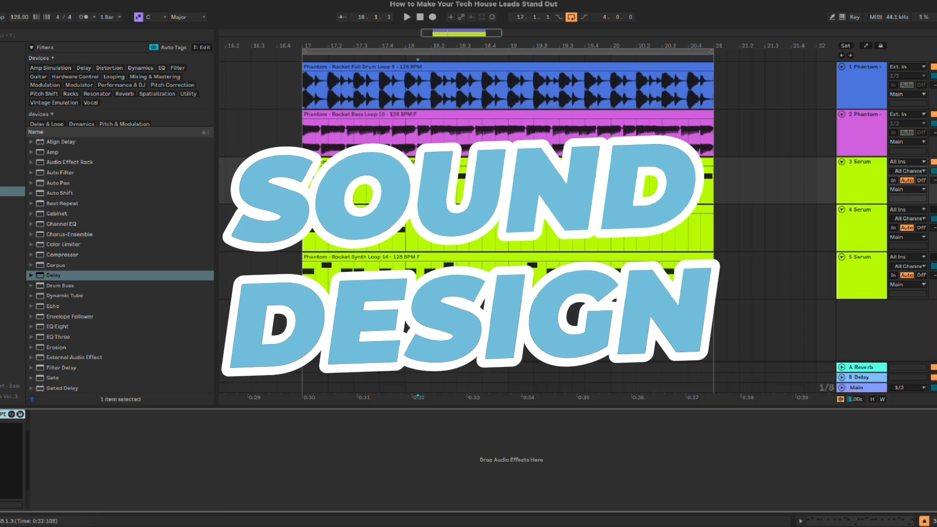
pyautogui.click(476, 163)
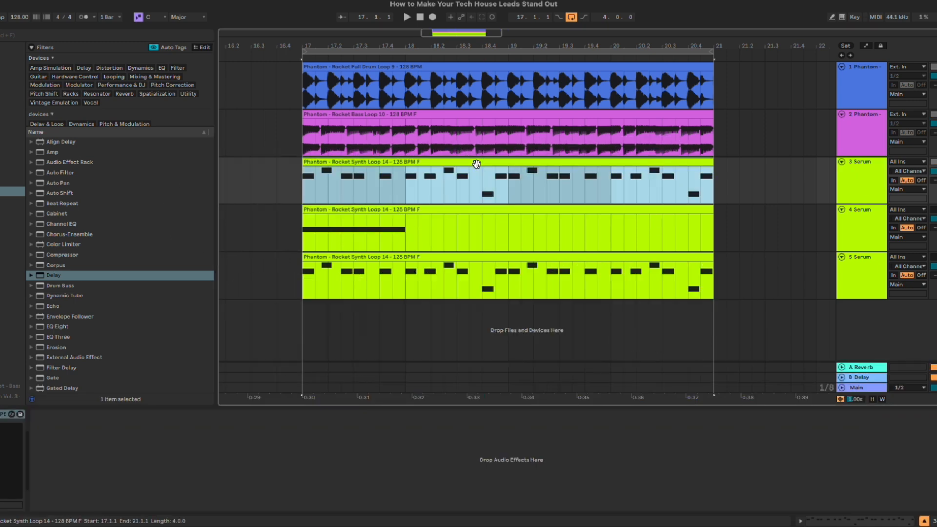
pyautogui.press('space')
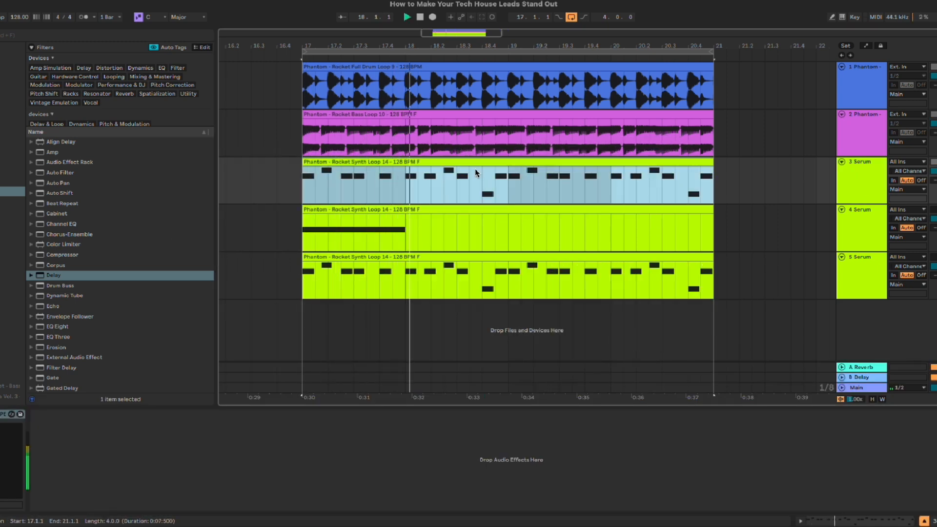
pyautogui.press('space')
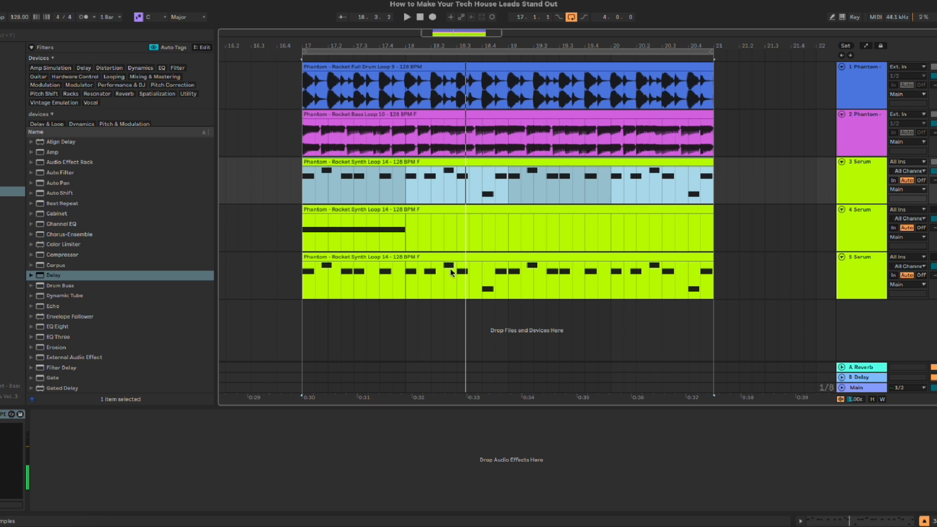
# Step: Open Serum on the first Serum track, enable its oscillator-page filter and set the filter type to Cmb H6+
pyautogui.press('alt+super+p')
pyautogui.moveTo(504, 68); pyautogui.dragTo(552, 57)
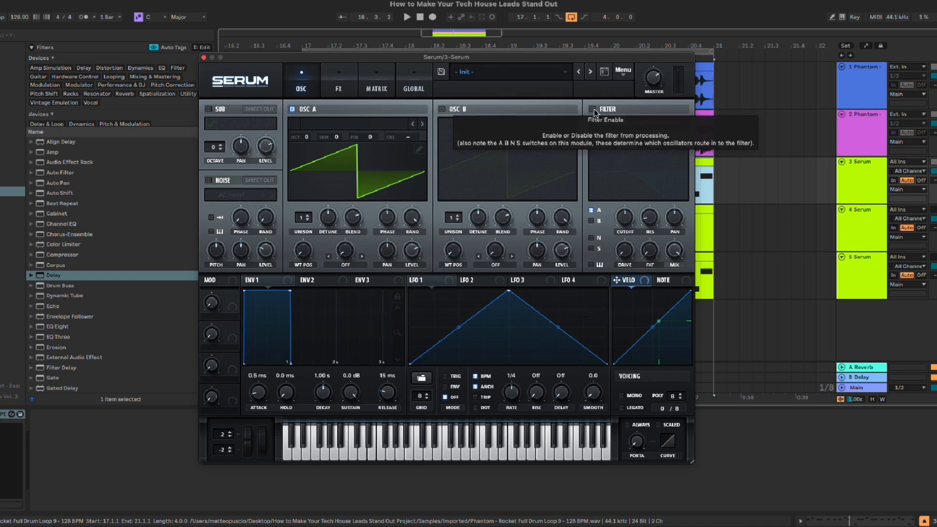
pyautogui.click(594, 110)
pyautogui.click(642, 125)
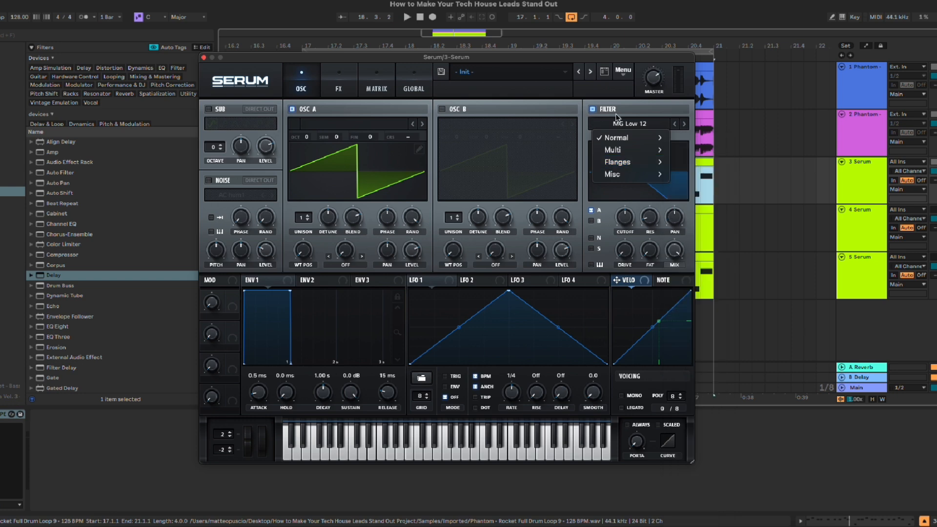
pyautogui.moveTo(637, 167)
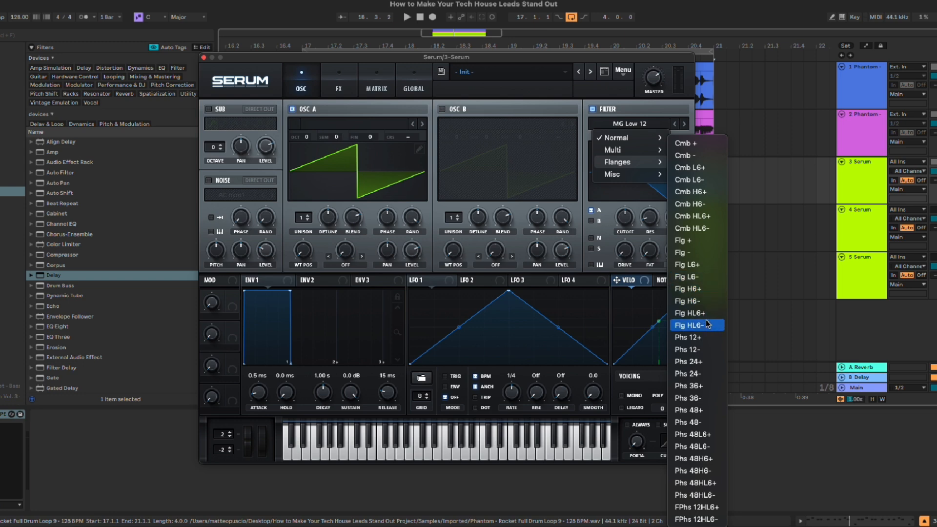
pyautogui.click(711, 193)
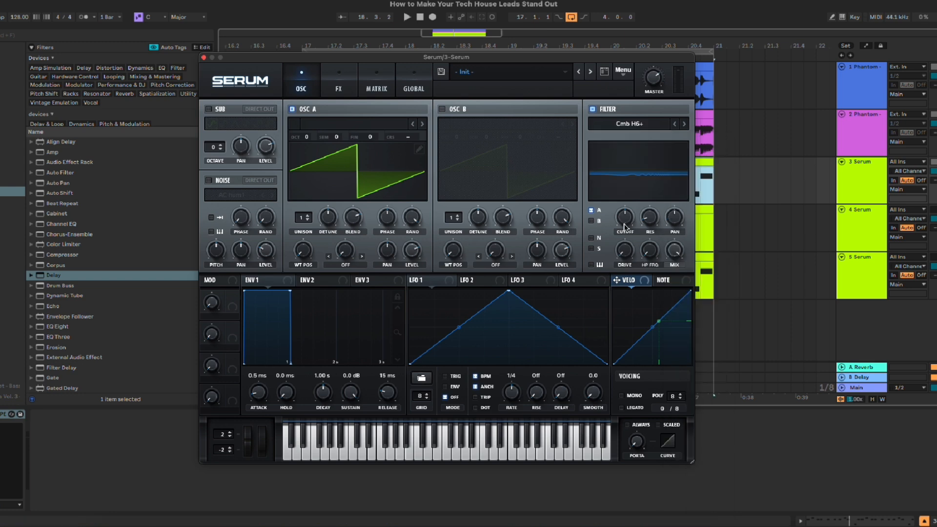
# Step: Play the synth loop and compare the sound with the Cmb H6+ filter bypassed and enabled
pyautogui.press('space')
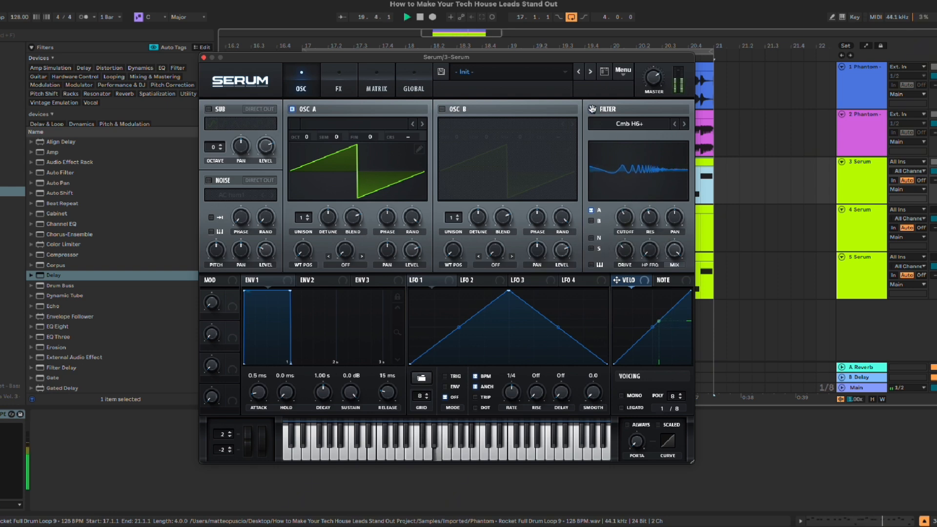
pyautogui.click(593, 109)
pyautogui.click(593, 110)
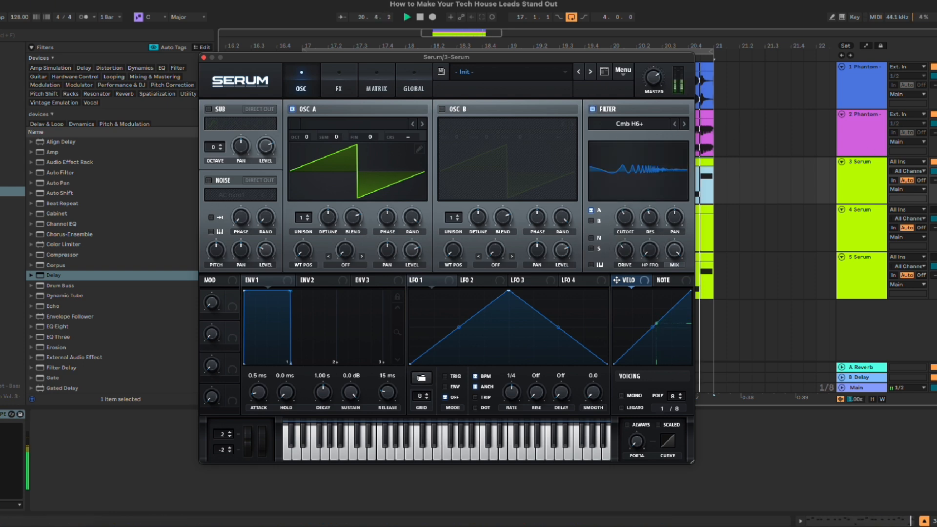
# Step: Enable the Filter effect in Serum's effects rack and raise its cutoff
pyautogui.click(342, 85)
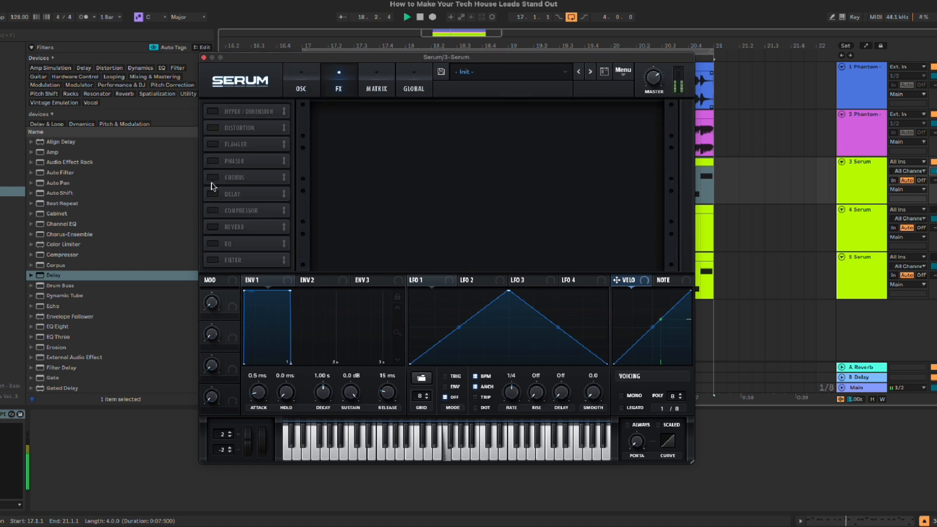
pyautogui.click(212, 260)
pyautogui.moveTo(458, 115); pyautogui.dragTo(468, 69)
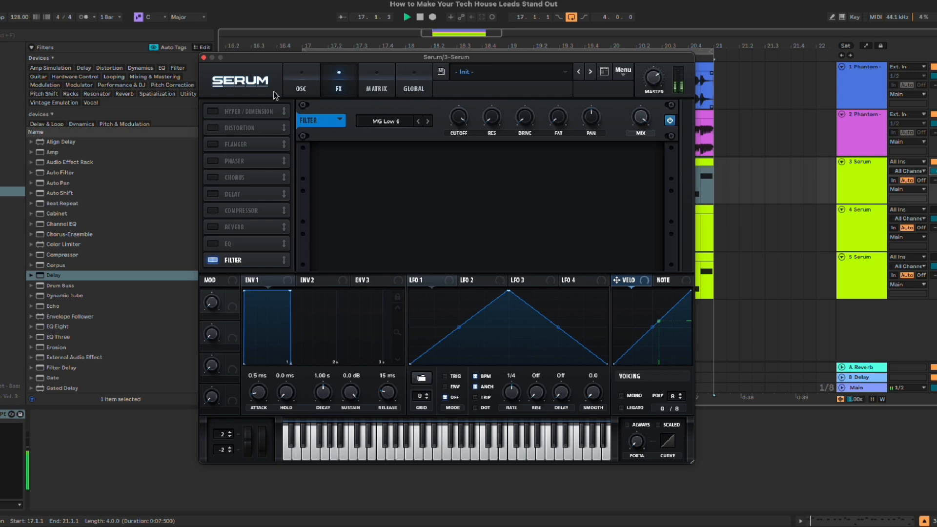
# Step: Return to Serum's oscillator page and change the main filter type to Cmb H6-
pyautogui.click(301, 87)
pyautogui.click(685, 124)
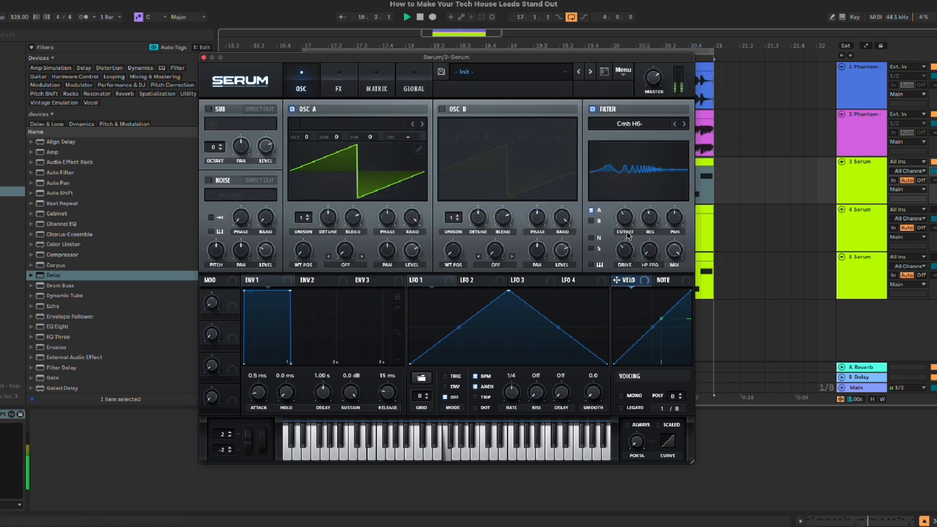
pyautogui.moveTo(628, 218)
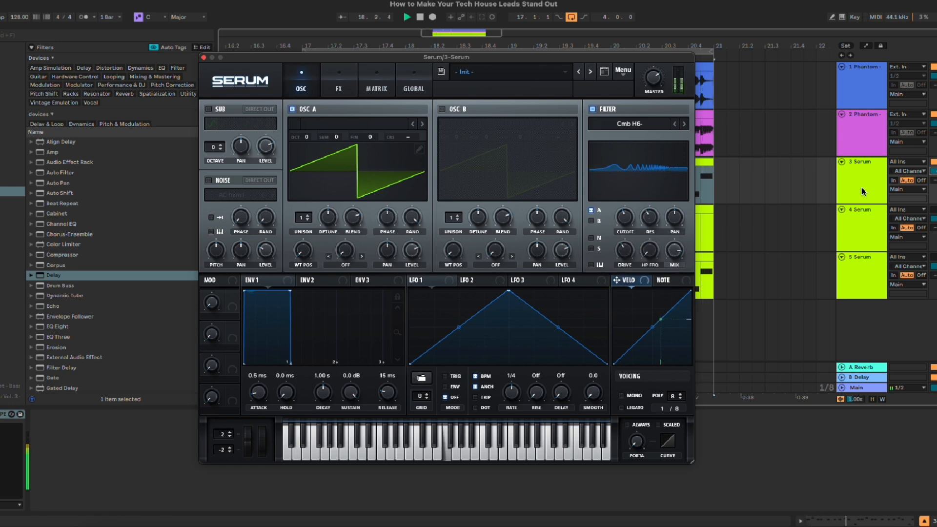
# Step: Change Serum's main filter to the flanger type Flg H6- and adjust its cutoff
pyautogui.click(640, 125)
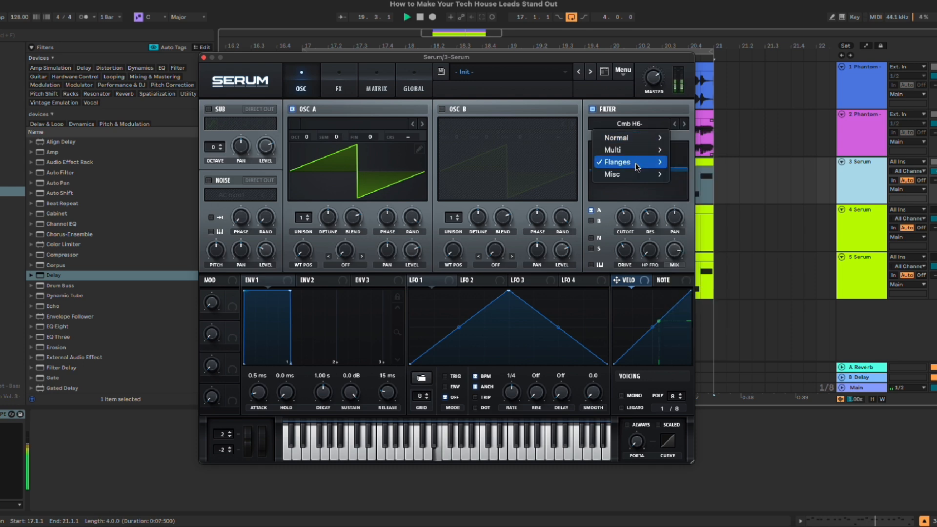
pyautogui.click(672, 286)
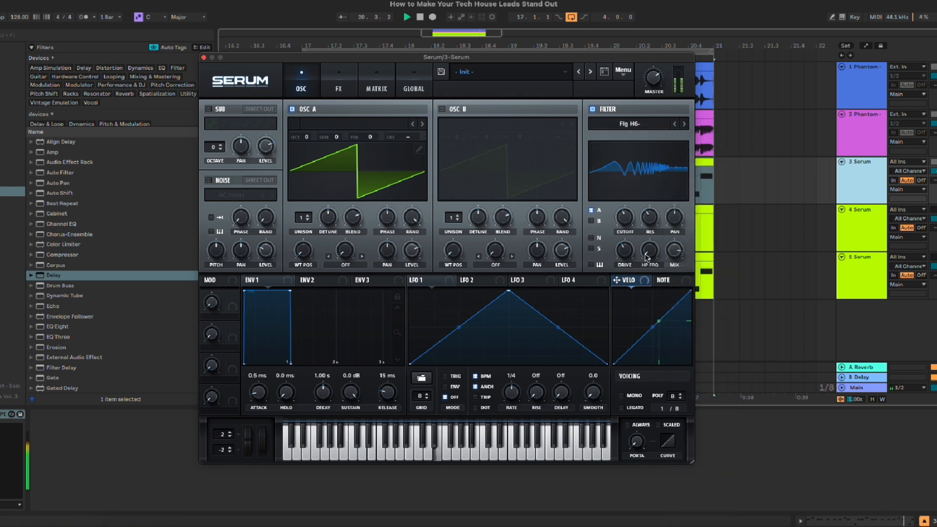
pyautogui.moveTo(628, 233); pyautogui.dragTo(628, 225)
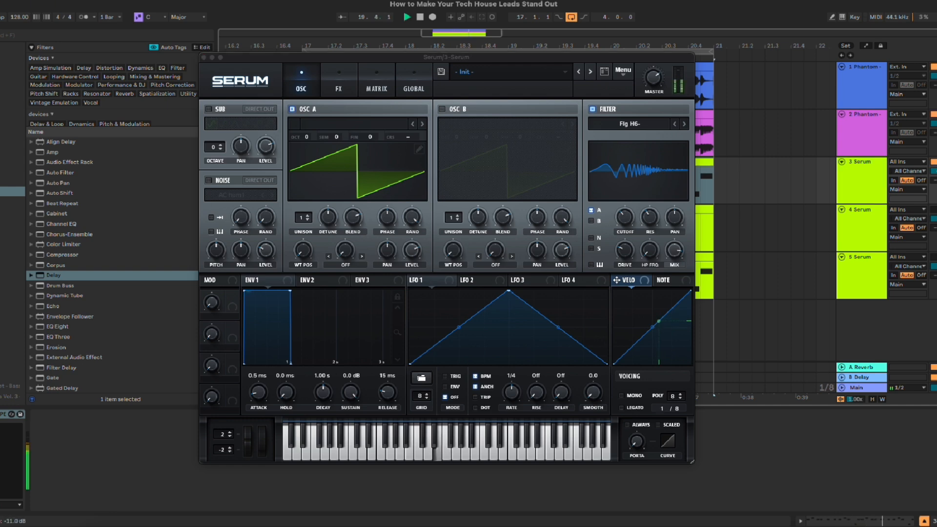
# Step: Select the first Serum track and close its Serum window
pyautogui.click(867, 196)
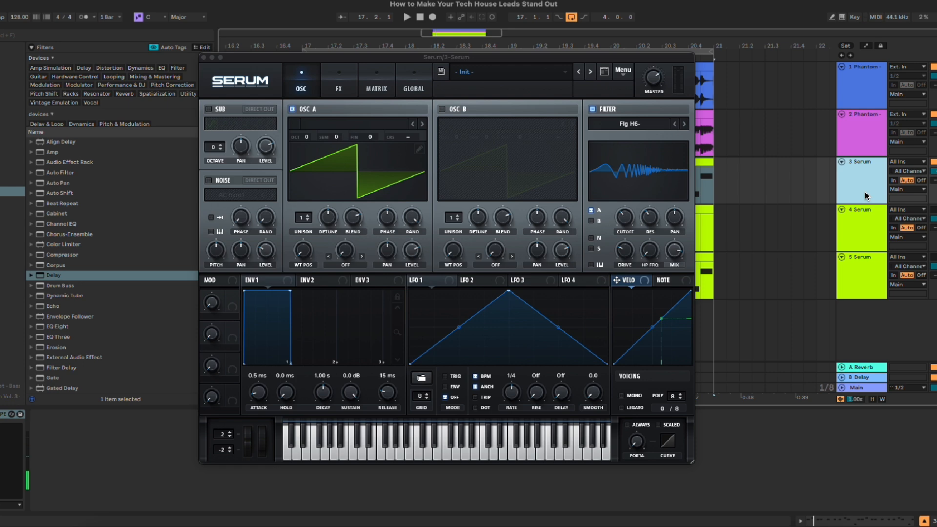
pyautogui.moveTo(252, 60); pyautogui.dragTo(298, 60)
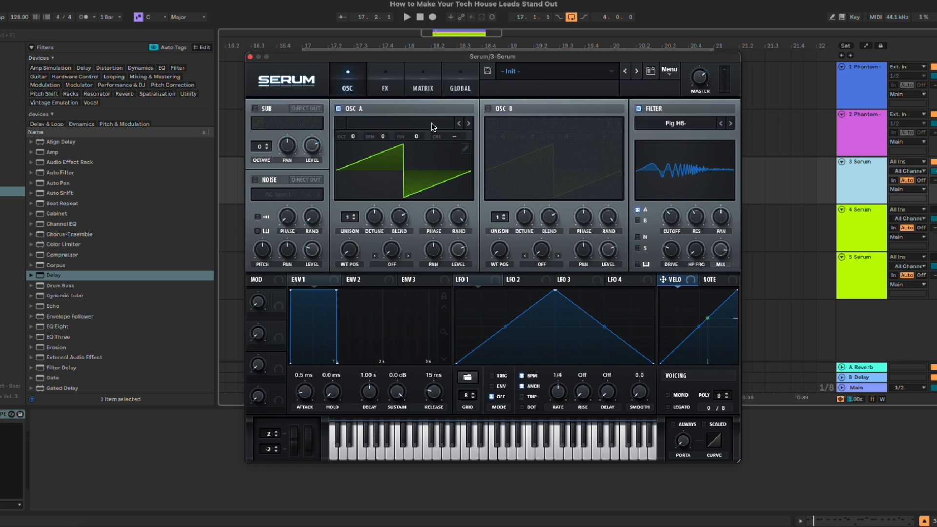
pyautogui.click(250, 57)
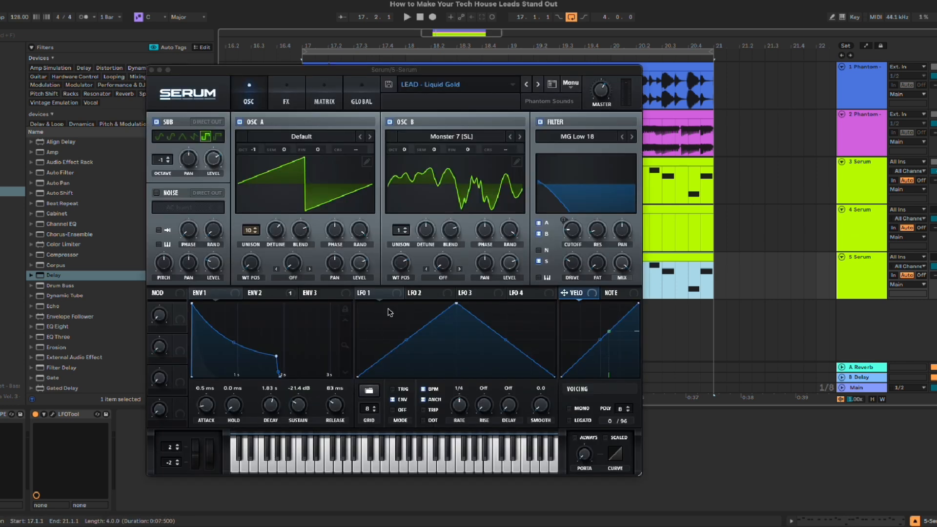
# Step: Play the lead on the third Serum track and show Envelope 2 in its Liquid Gold preset
pyautogui.press('space')
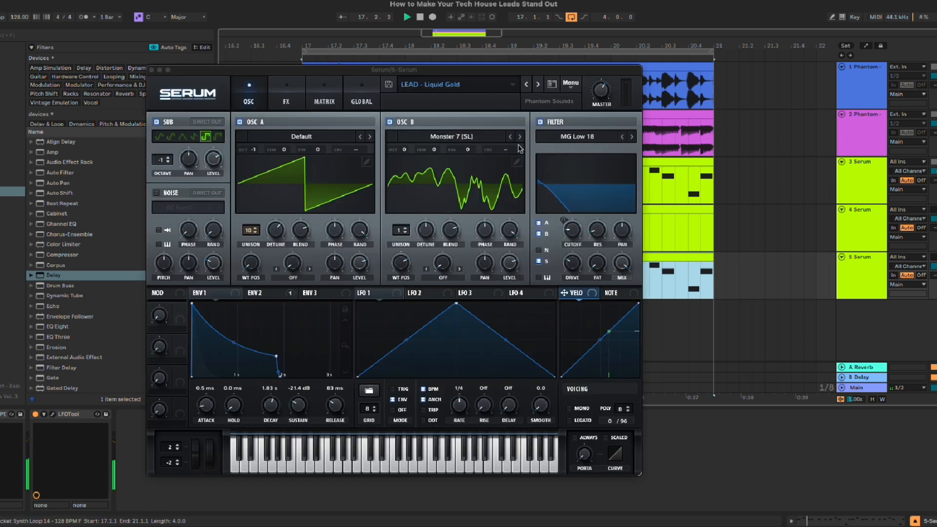
pyautogui.moveTo(443, 70); pyautogui.dragTo(549, 57)
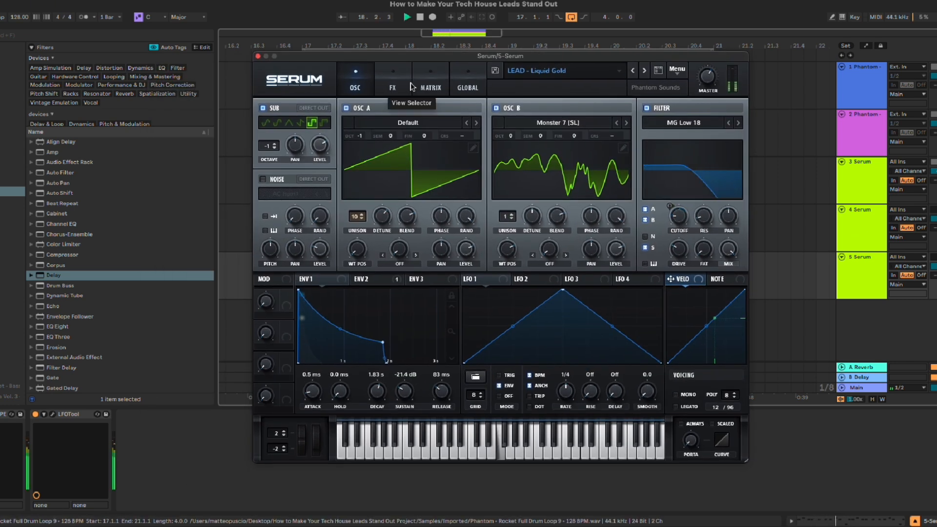
pyautogui.click(380, 282)
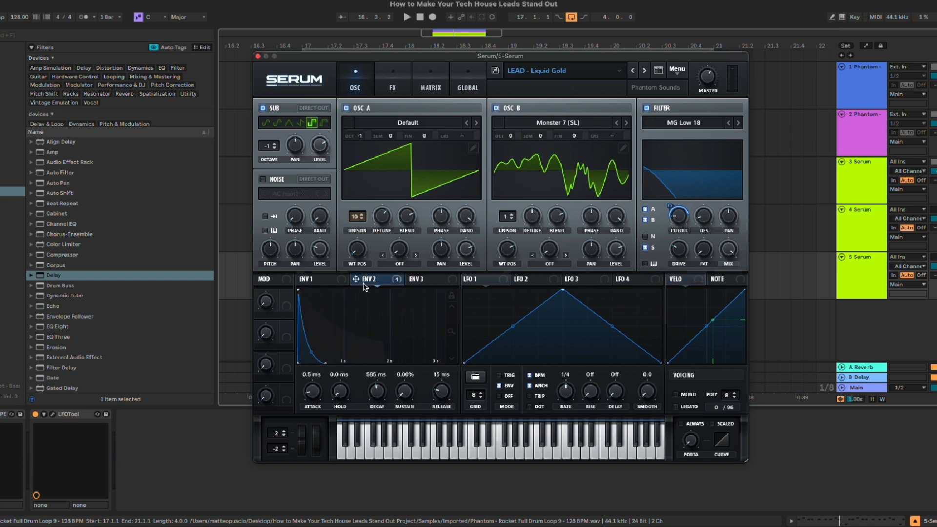
# Step: Enable the Filter effect at the end of the Liquid Gold preset's effects chain and set its type to Cmb H6+
pyautogui.click(393, 88)
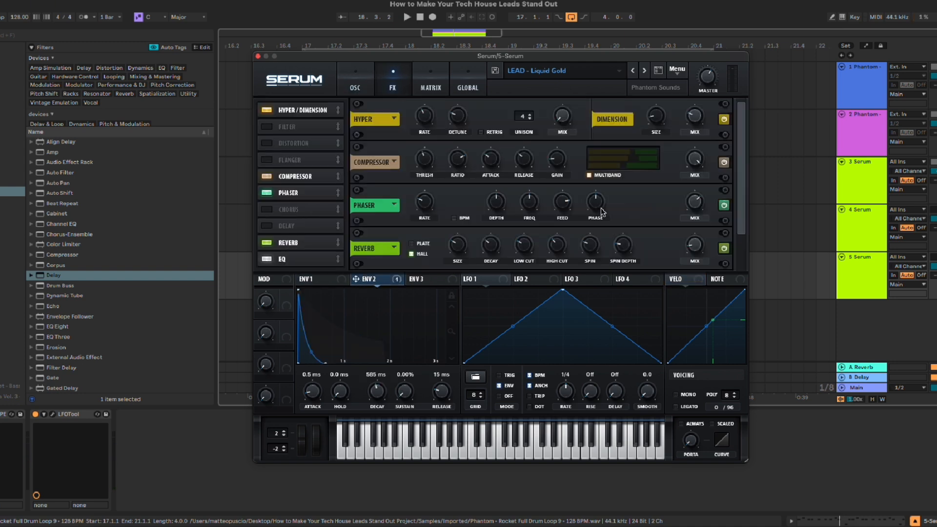
pyautogui.scroll(-1, 742, 223)
pyautogui.click(266, 128)
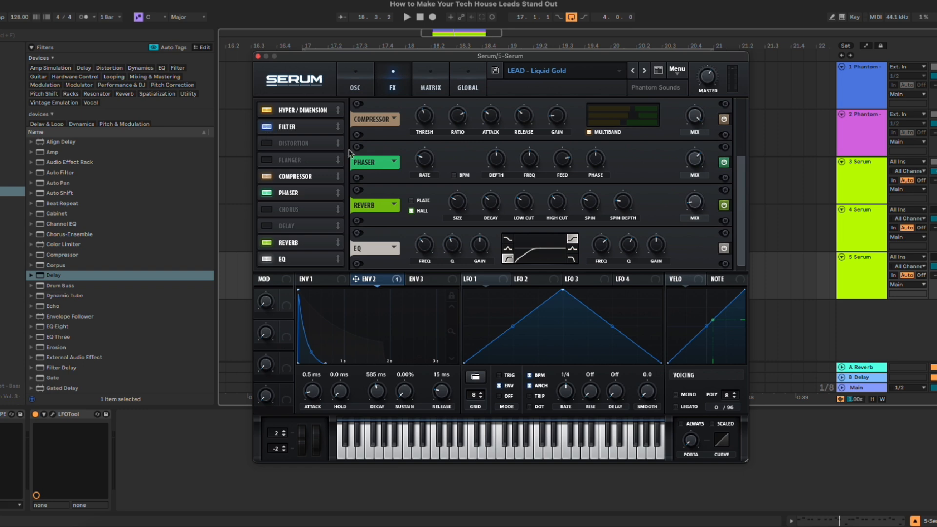
pyautogui.moveTo(302, 127); pyautogui.dragTo(312, 263)
pyautogui.click(439, 249)
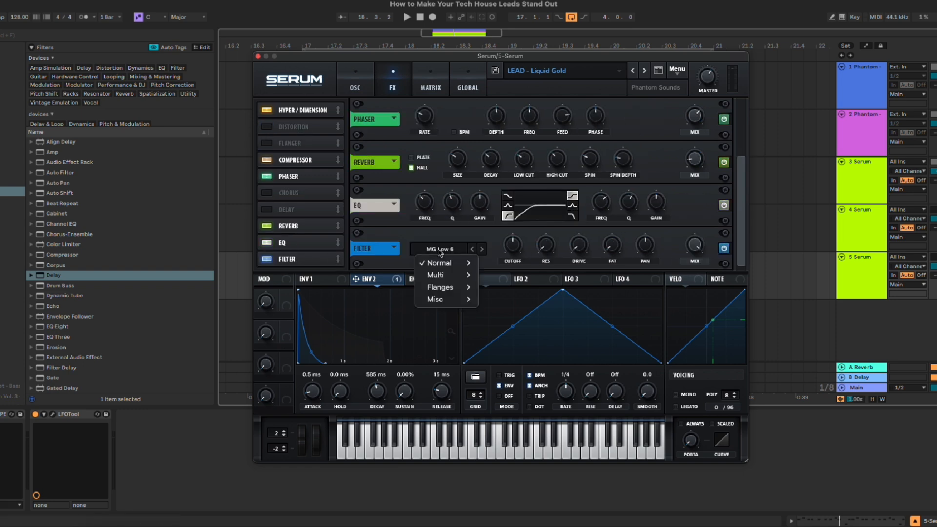
pyautogui.moveTo(450, 287)
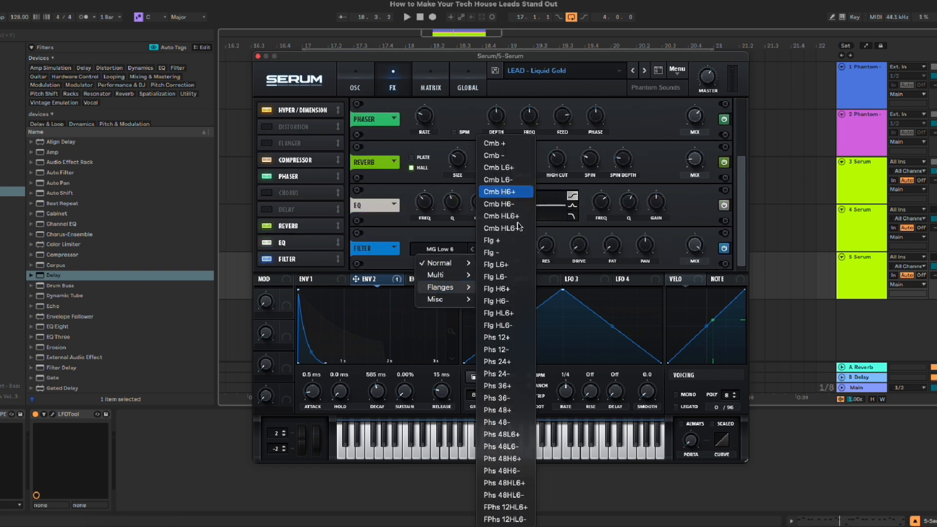
pyautogui.click(508, 191)
# Step: Play the lead with LFOTool bypassed and compare the sound with the effects filter off and on
pyautogui.press('space')
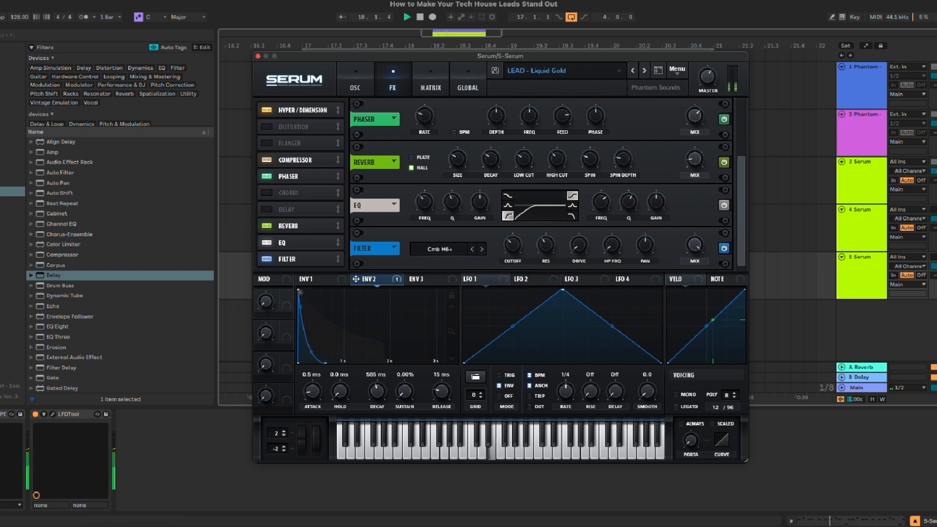
pyautogui.click(36, 415)
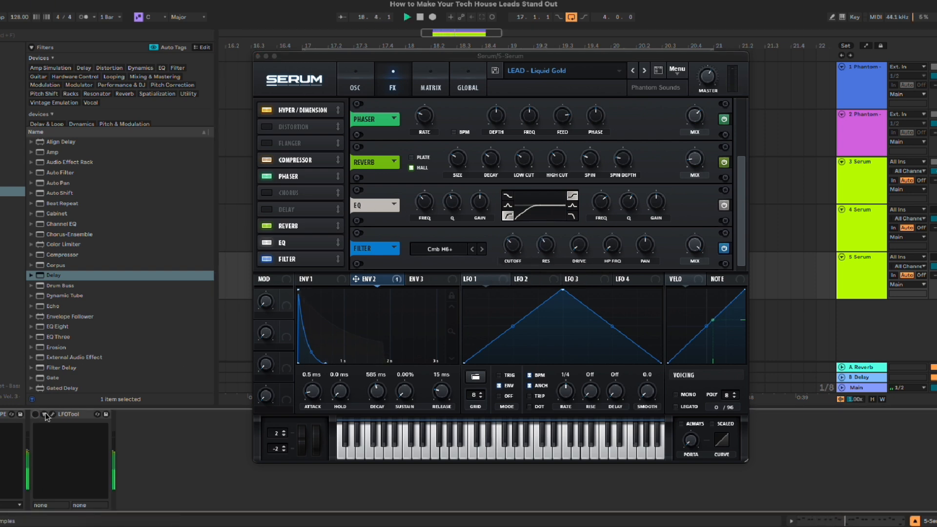
pyautogui.click(725, 248)
pyautogui.click(725, 248)
# Step: Set the effects filter to Cmb HL6+ with 32% drive, 1092 Hz cutoff and 56% resonance during playback
pyautogui.moveTo(582, 246); pyautogui.dragTo(587, 211)
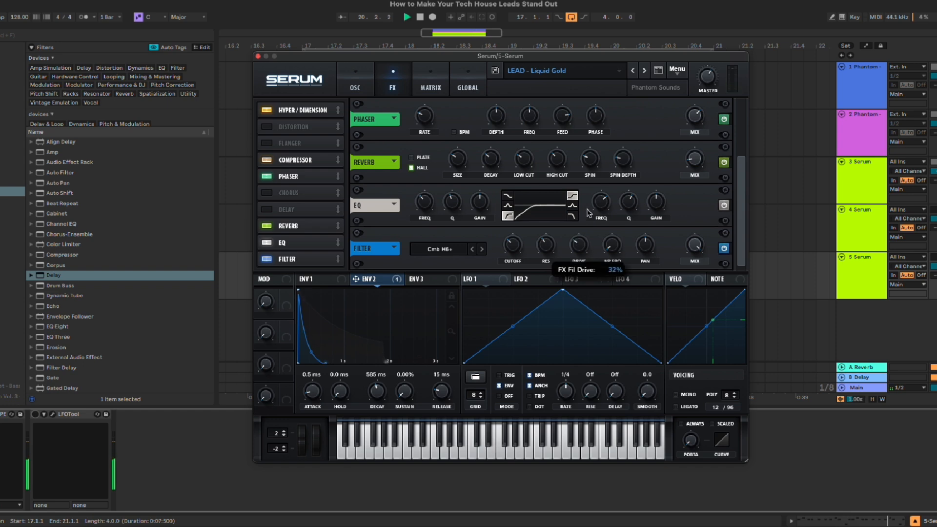
pyautogui.click(482, 249)
pyautogui.moveTo(513, 244); pyautogui.dragTo(527, 216)
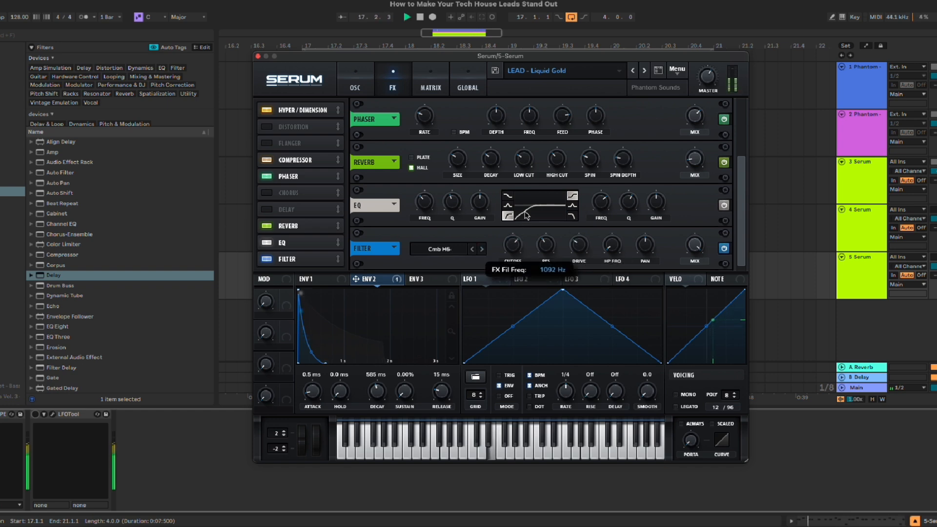
pyautogui.click(482, 249)
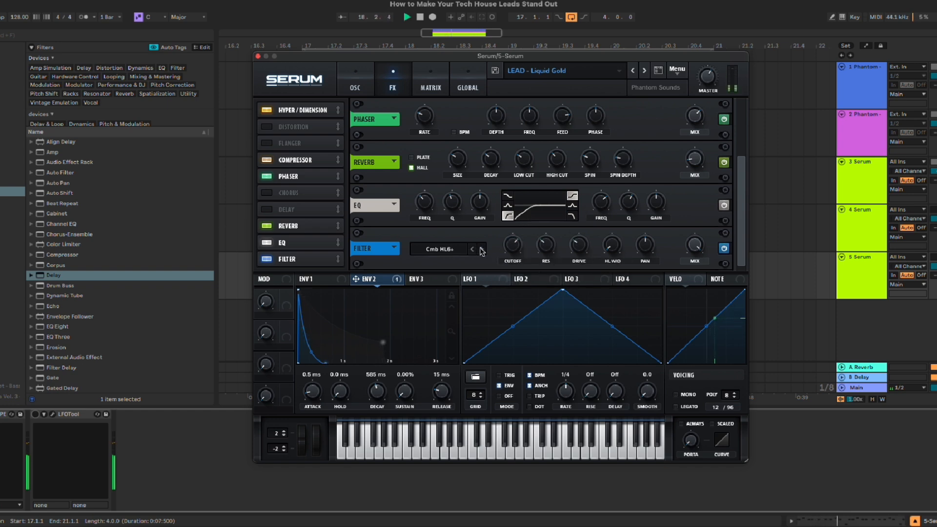
pyautogui.moveTo(546, 247); pyautogui.dragTo(540, 218)
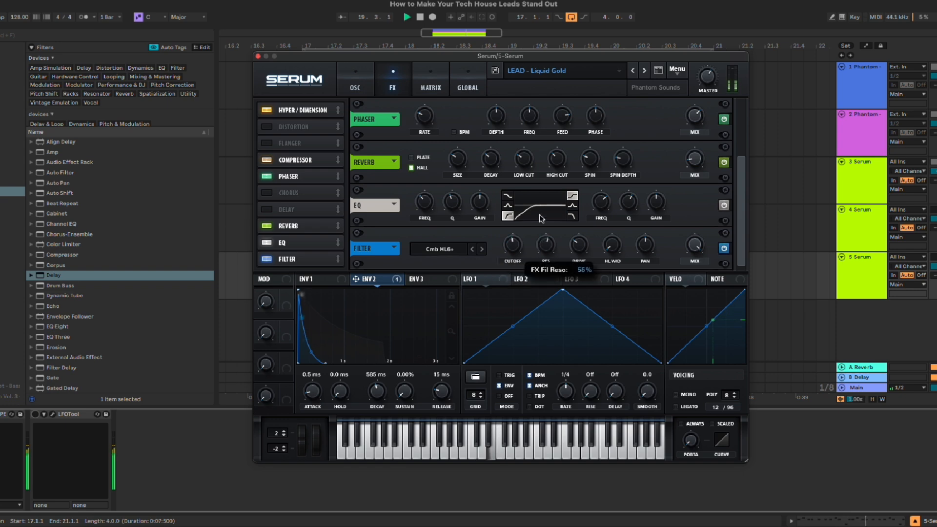
# Step: Switch the effects filter type to Flg + and adjust its cutoff and mix during playback
pyautogui.click(481, 249)
pyautogui.click(481, 249)
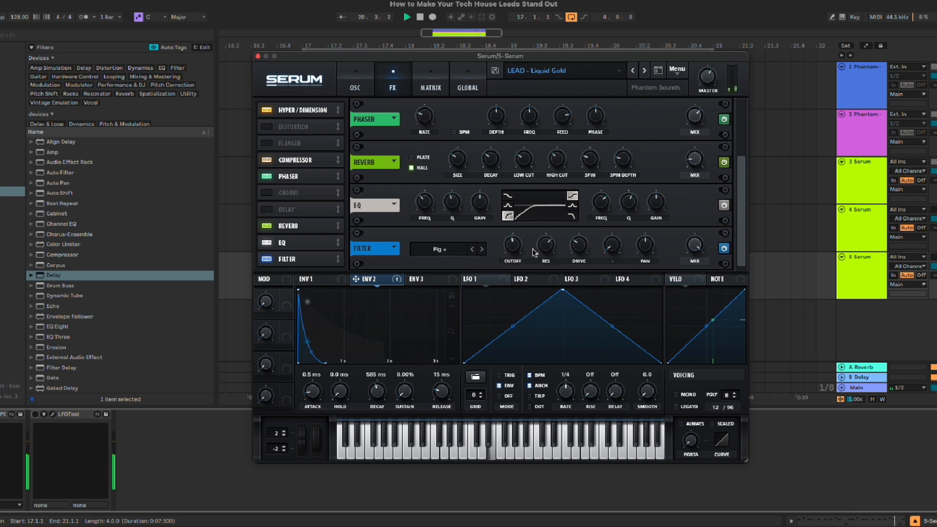
pyautogui.moveTo(513, 246); pyautogui.dragTo(515, 261)
pyautogui.moveTo(692, 243); pyautogui.dragTo(686, 270)
# Step: Compare the lead with the Flg + filter off and on, and fine-tune the filter's mix before closing Serum
pyautogui.click(935, 161)
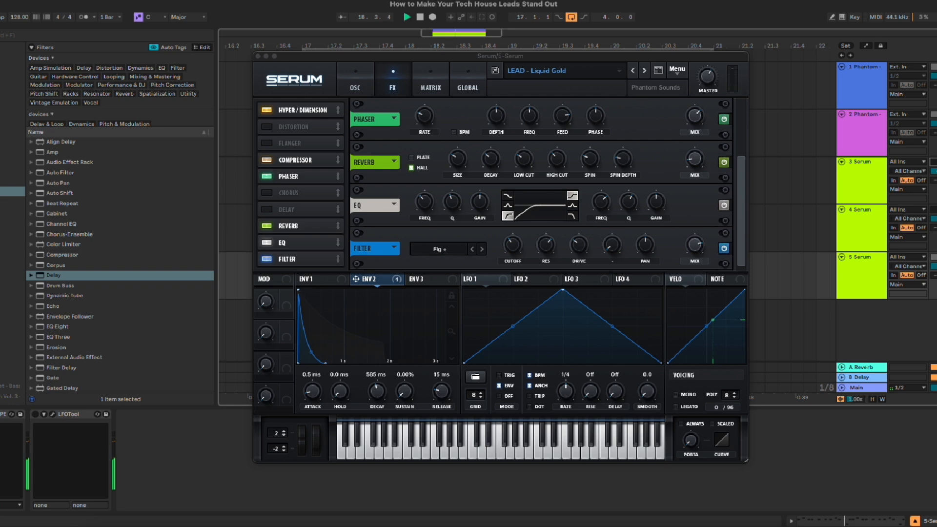
pyautogui.click(723, 252)
pyautogui.click(723, 251)
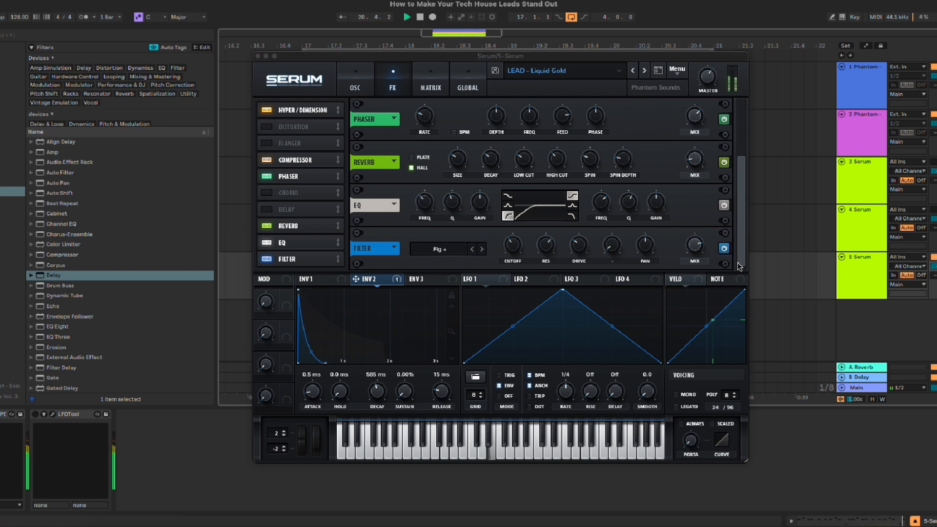
pyautogui.moveTo(697, 250); pyautogui.dragTo(692, 260)
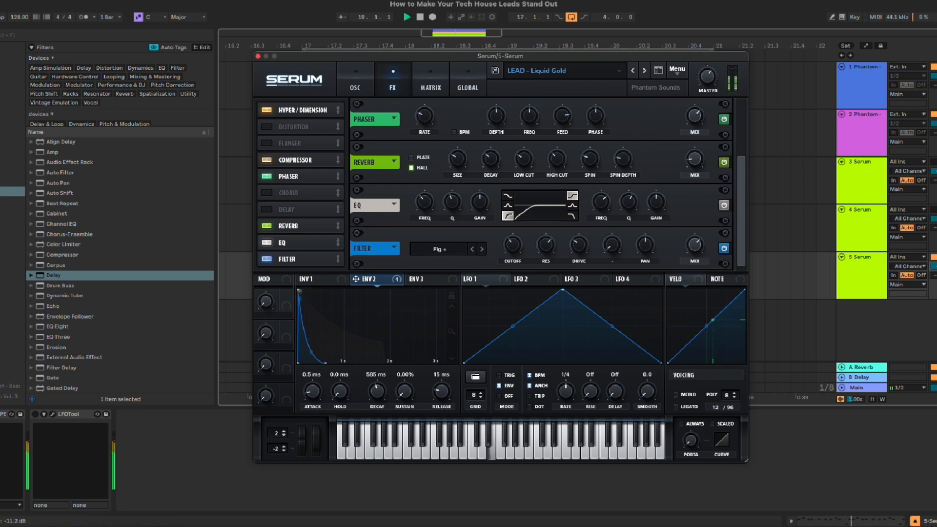
pyautogui.moveTo(429, 57); pyautogui.dragTo(500, 51)
pyautogui.press('space')
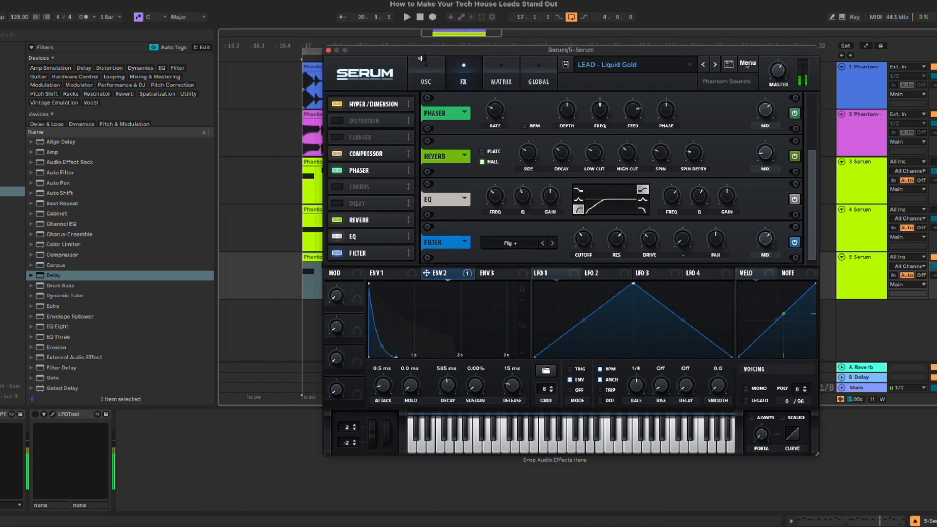
pyautogui.click(328, 49)
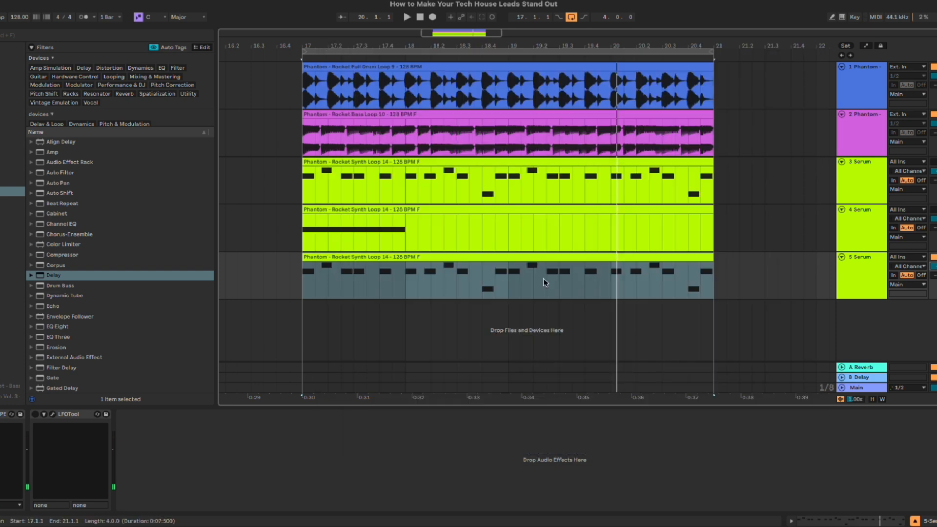
# Step: Loop the first bar of the fourth track and play its held note through Serum's Init patch
pyautogui.click(458, 218)
pyautogui.click(869, 245)
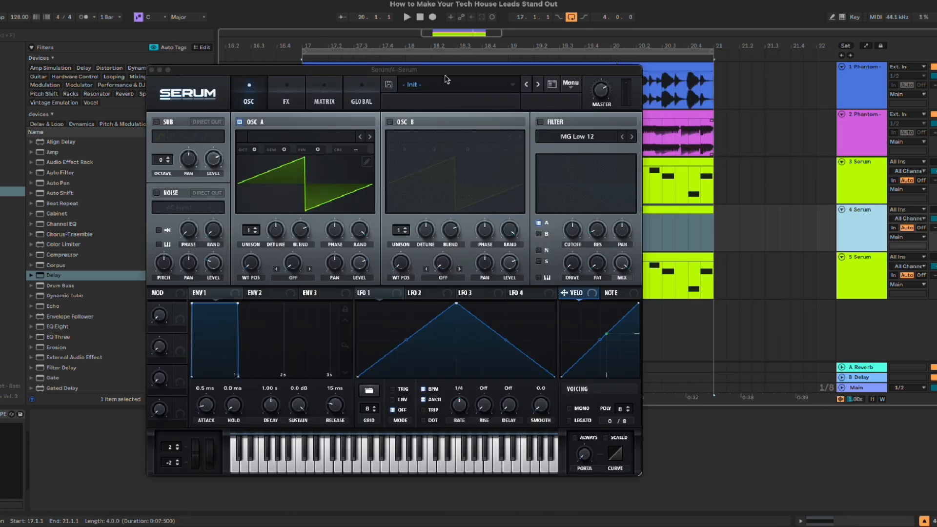
pyautogui.moveTo(445, 72); pyautogui.dragTo(472, 102)
pyautogui.moveTo(303, 238); pyautogui.dragTo(394, 237)
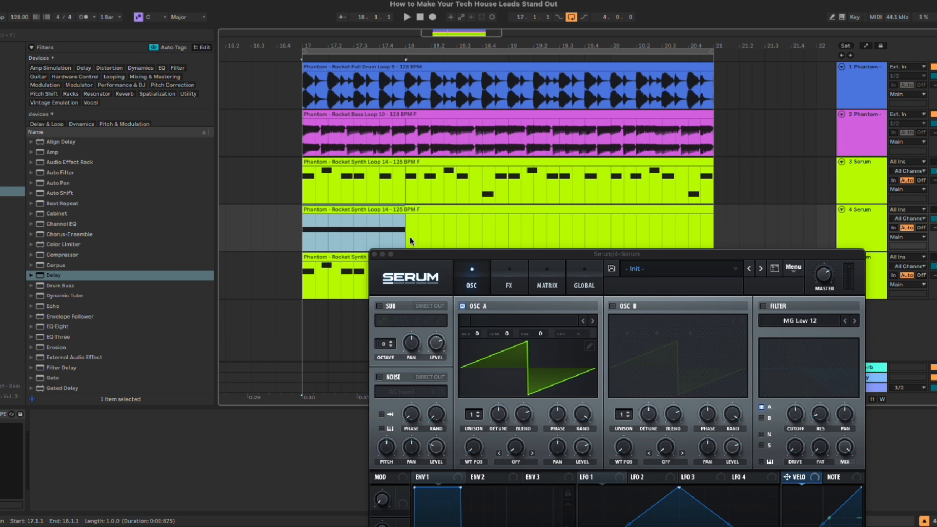
pyautogui.press('space')
pyautogui.moveTo(628, 253); pyautogui.dragTo(614, 71)
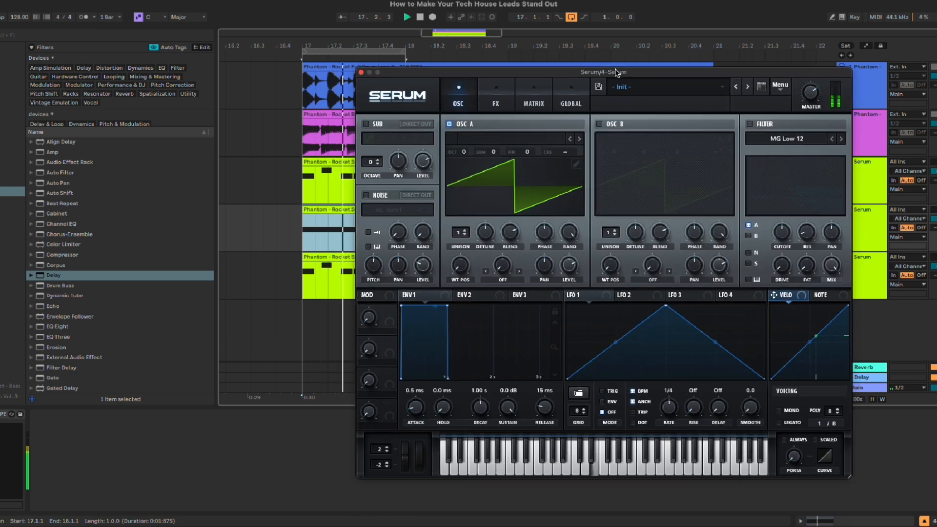
pyautogui.press('space')
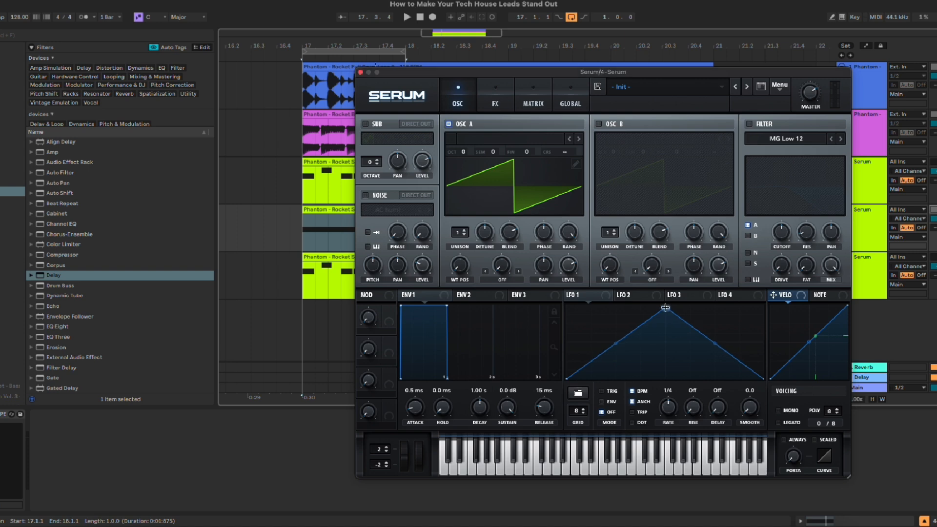
# Step: Reshape LFO 1 into a falling ramp, assign it to Oscillator A's level and set it to trigger mode
pyautogui.moveTo(667, 307); pyautogui.dragTo(566, 306)
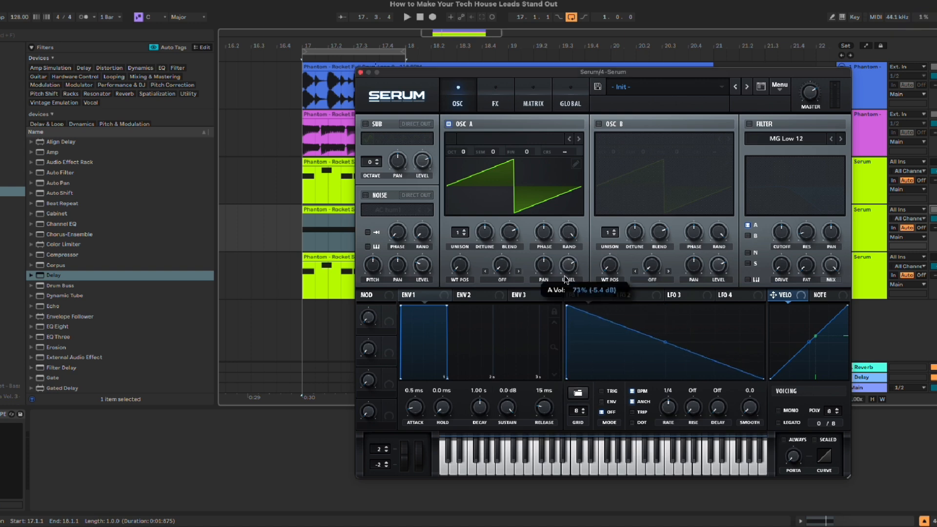
pyautogui.moveTo(569, 295); pyautogui.dragTo(565, 266)
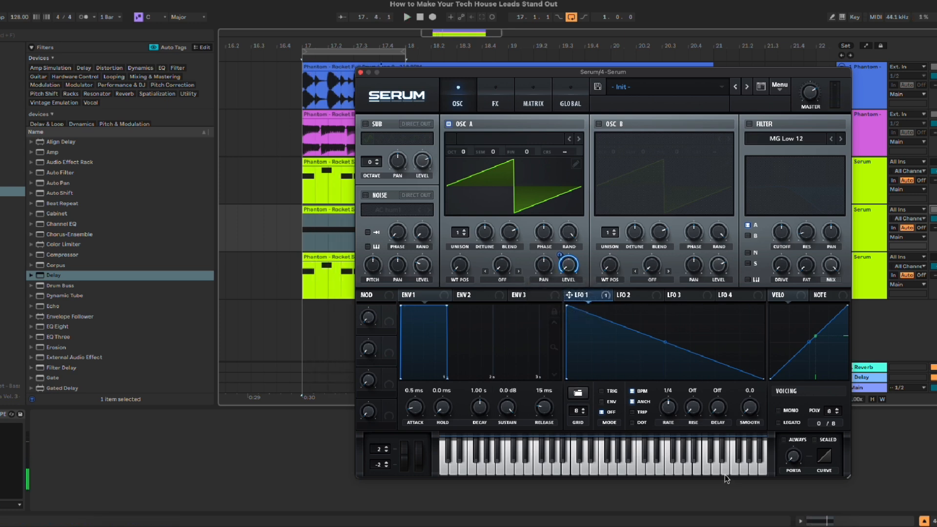
pyautogui.click(610, 392)
# Step: Try a square shape and a descending stair-step shape for LFO 1 at a 1/16 rate
pyautogui.moveTo(655, 339); pyautogui.dragTo(616, 285)
pyautogui.moveTo(665, 343); pyautogui.dragTo(661, 442)
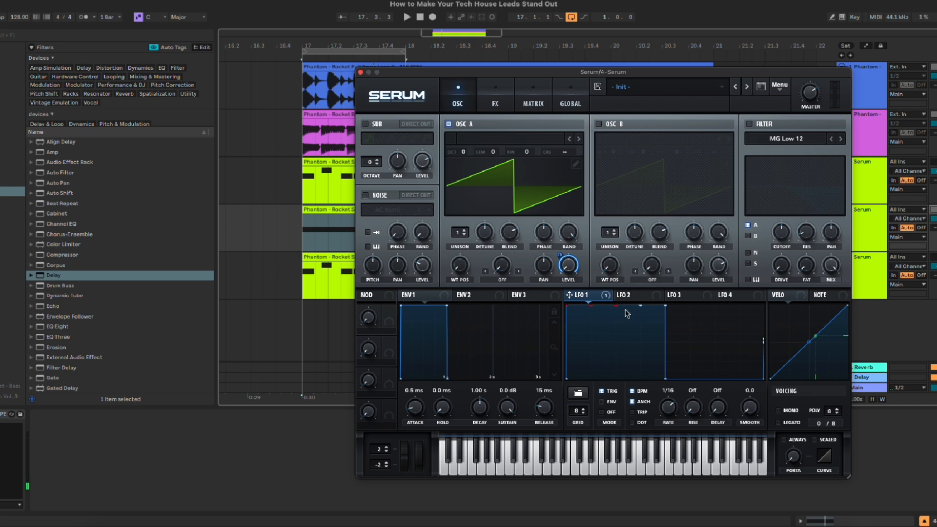
pyautogui.moveTo(592, 316); pyautogui.dragTo(648, 353)
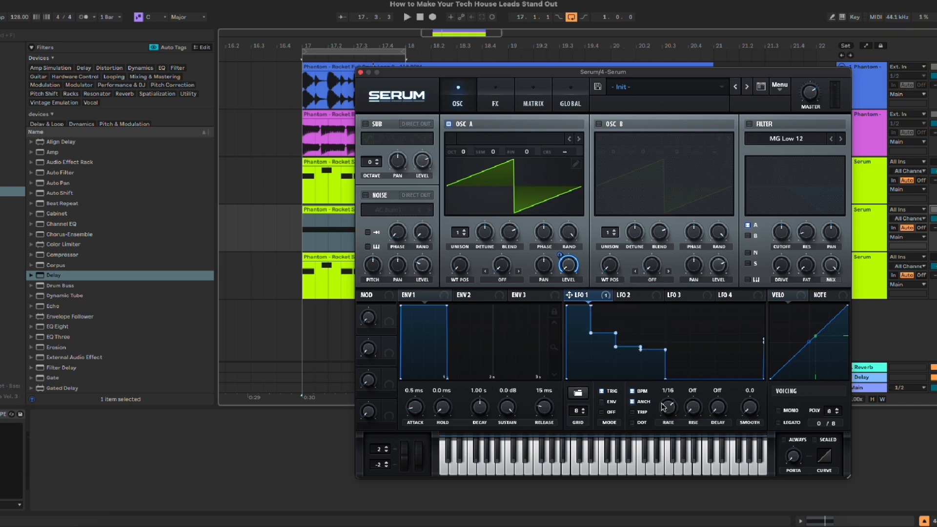
# Step: Load the basic triangle shape into LFO 1 and move its peak to the start to form a falling ramp
pyautogui.click(584, 394)
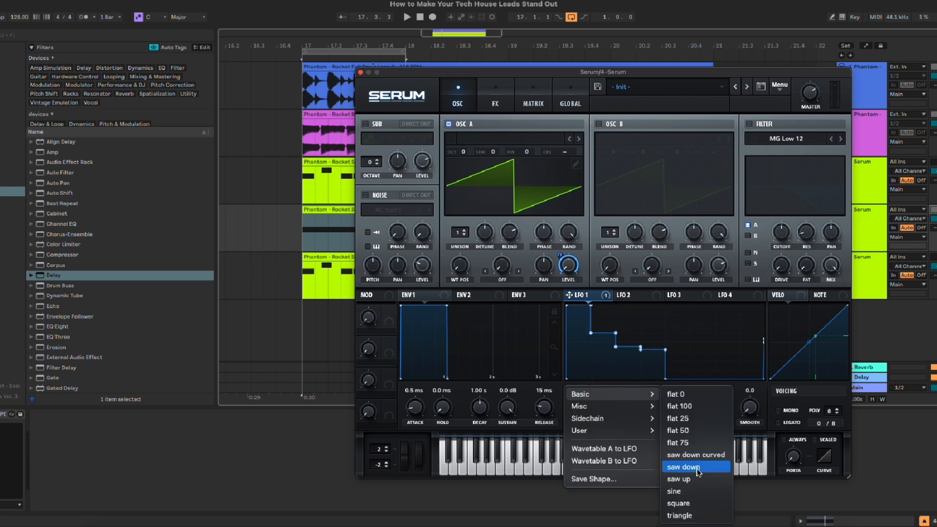
pyautogui.click(680, 516)
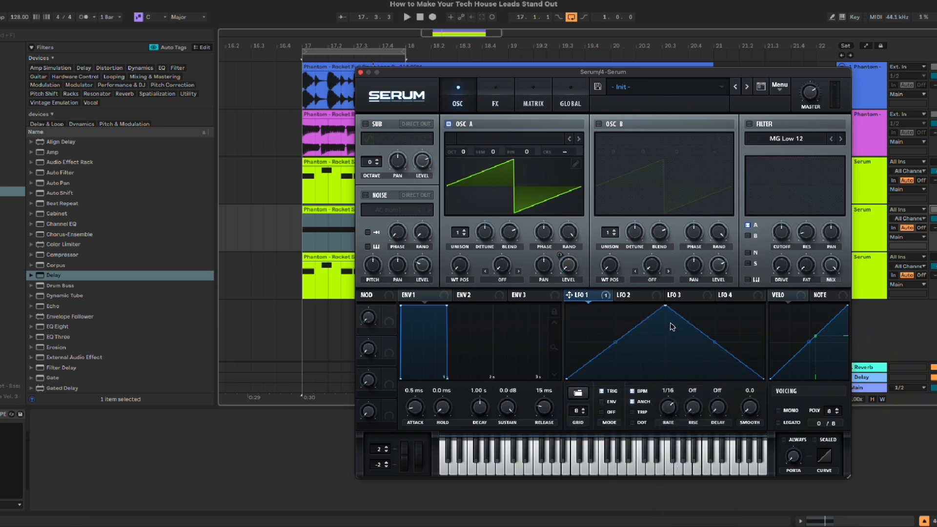
pyautogui.moveTo(665, 308); pyautogui.dragTo(539, 277)
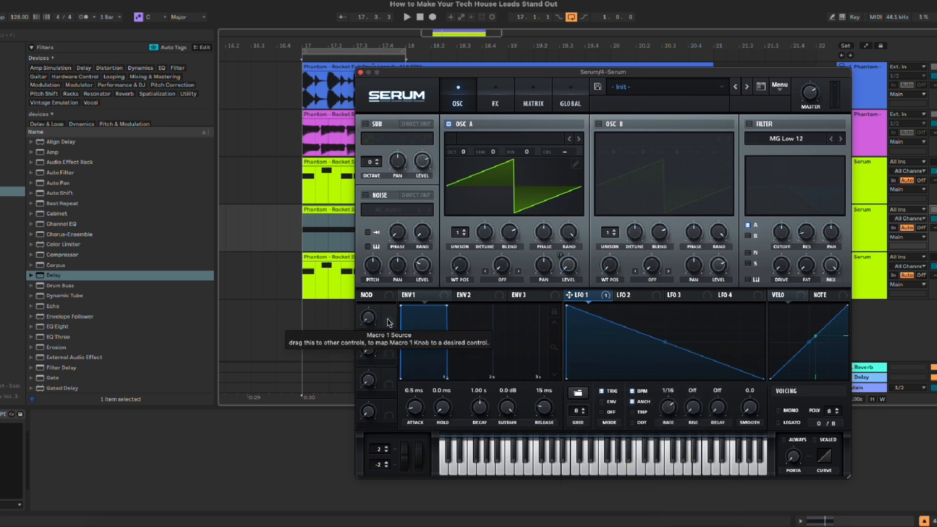
# Step: Map Macro 1 to LFO 1's rate and sweep the macro upwards while the note plays
pyautogui.moveTo(389, 323); pyautogui.dragTo(657, 426)
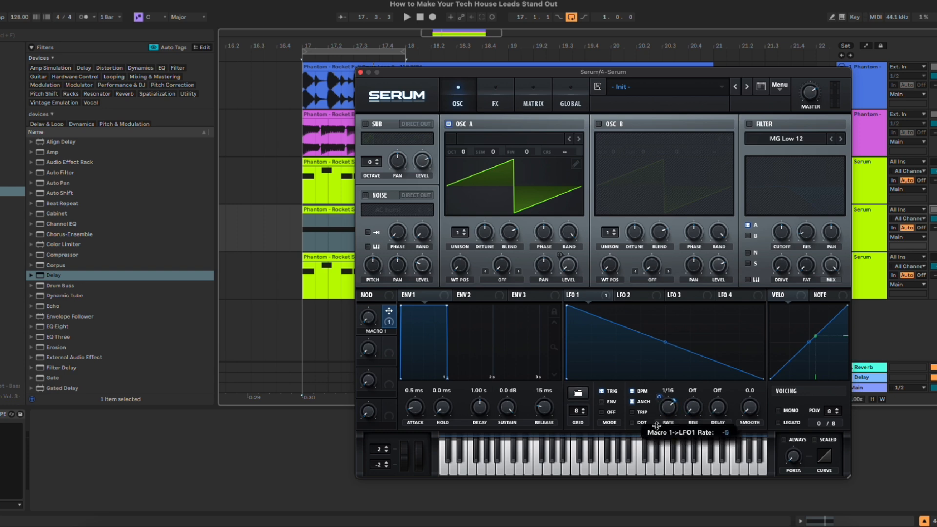
pyautogui.press('space')
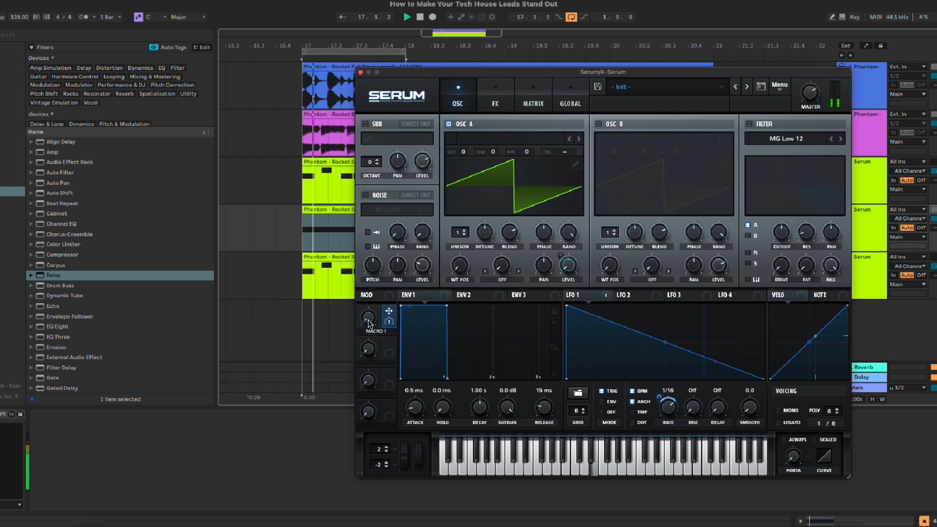
pyautogui.moveTo(367, 320); pyautogui.dragTo(384, 298)
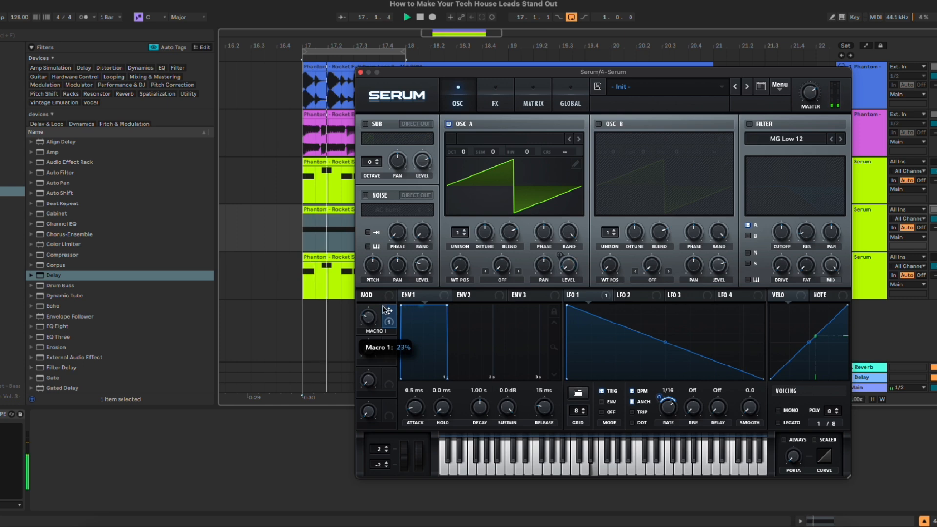
pyautogui.press('space')
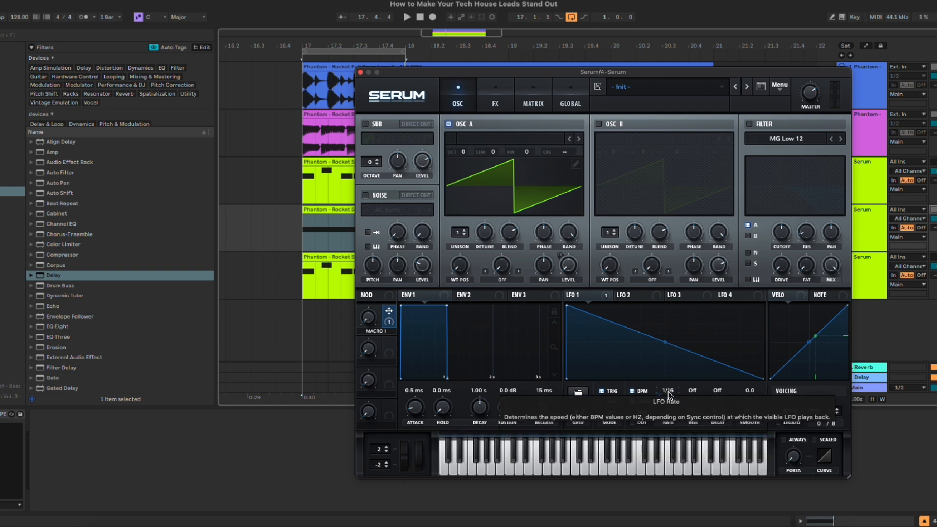
# Step: Turn off LFO 1's BPM sync, sweep Macro 1 during playback, and restore the sync before closing Serum
pyautogui.click(633, 391)
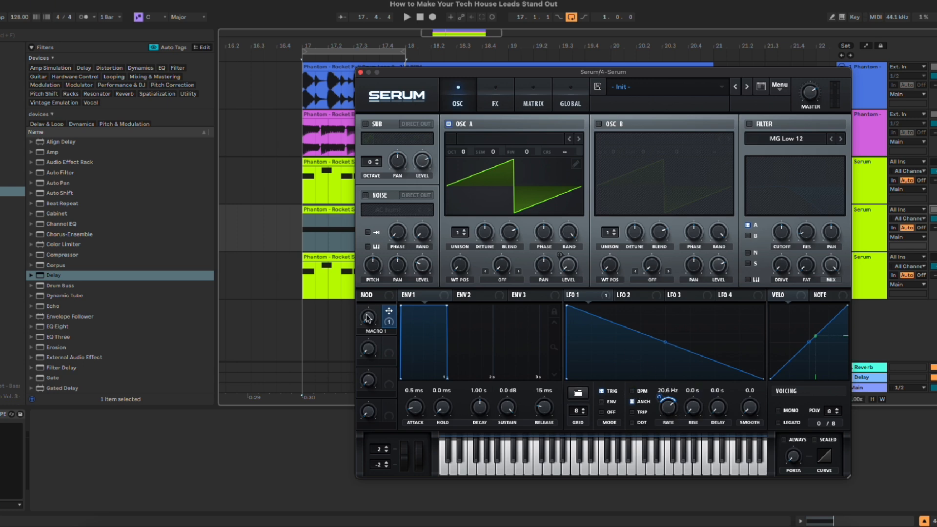
pyautogui.press('space')
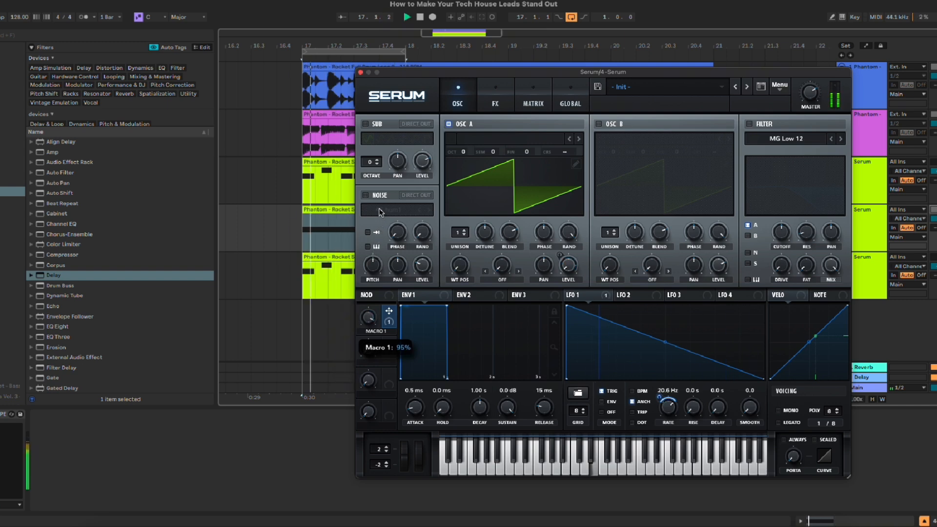
pyautogui.press('space')
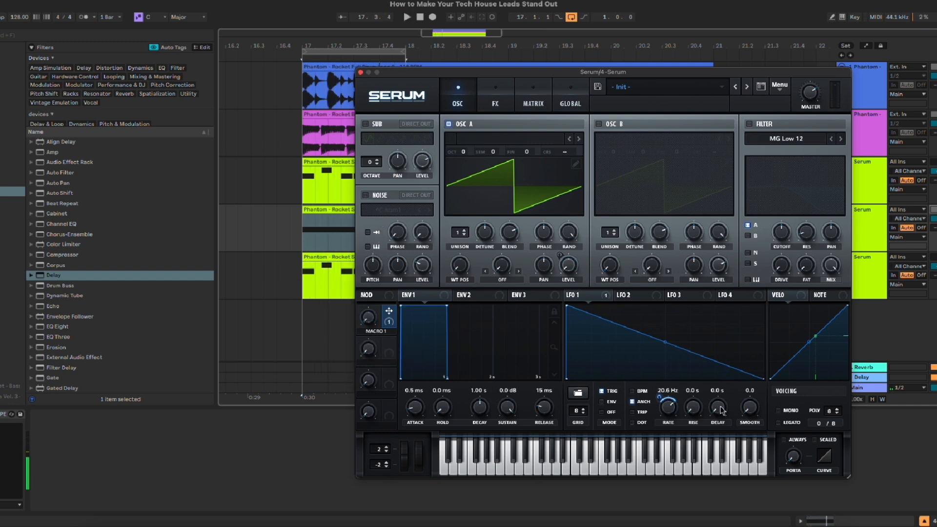
pyautogui.click(633, 392)
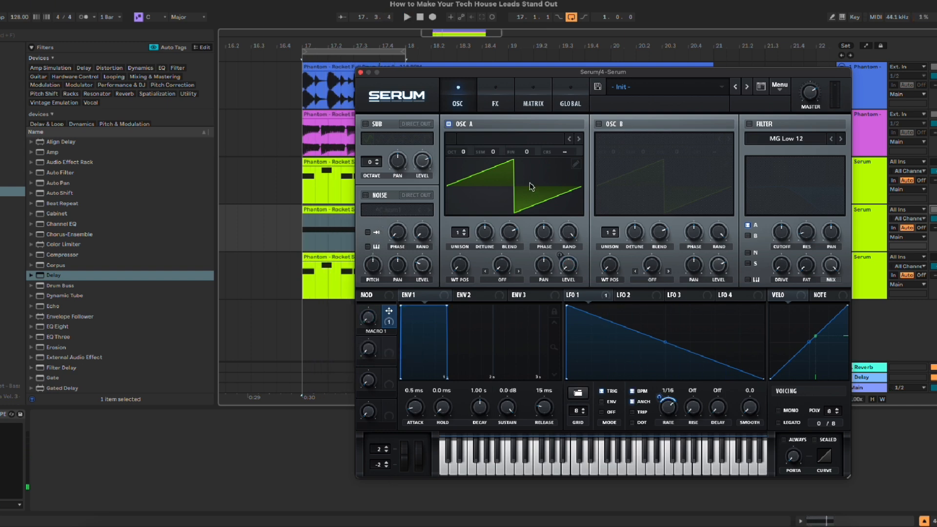
pyautogui.click(361, 72)
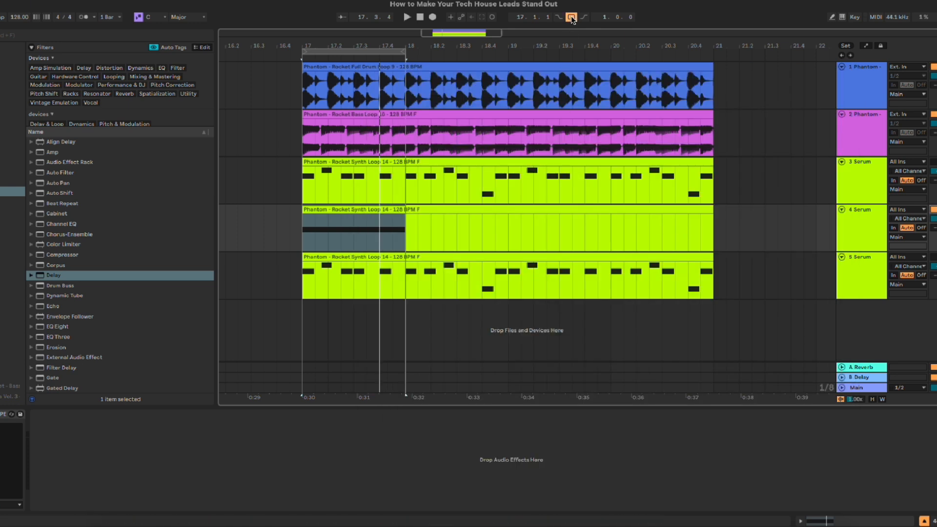
# Step: Loop the four-bar lead clip on the fifth track, show Liquid Gold's effects in Serum, and play the loop
pyautogui.click(696, 260)
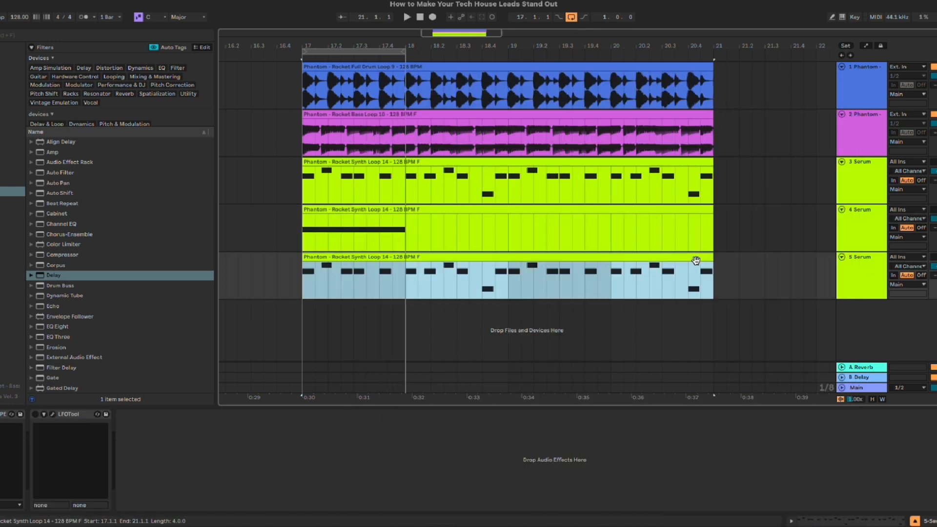
pyautogui.hotkey('ctrl', 'l')
pyautogui.click(866, 279)
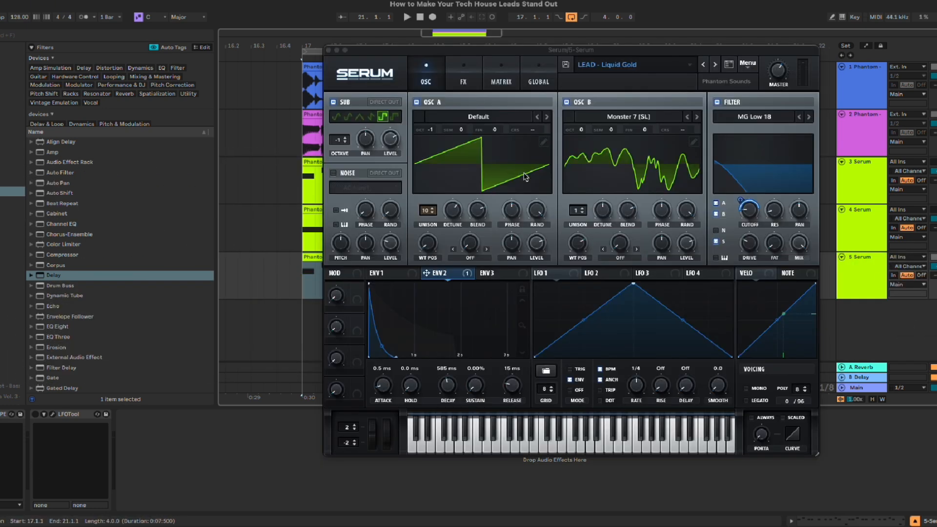
pyautogui.click(464, 82)
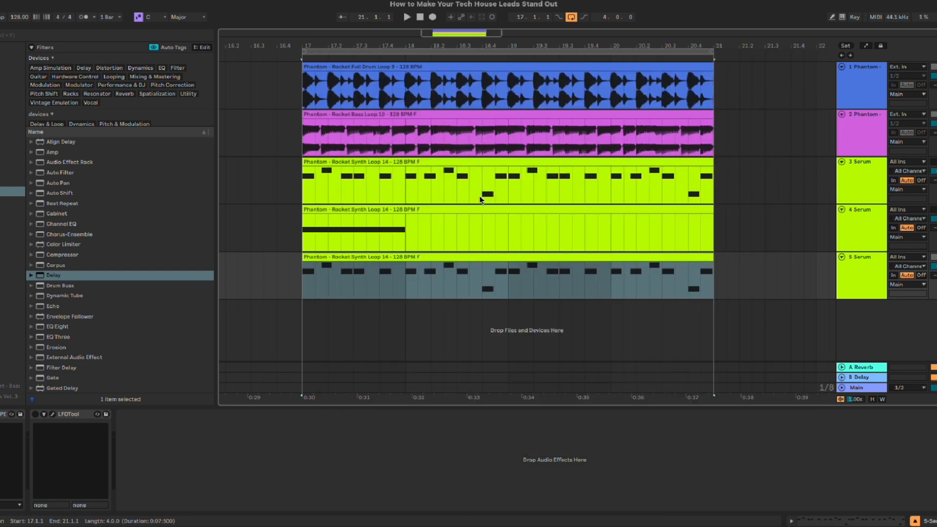
pyautogui.click(329, 49)
pyautogui.press('space')
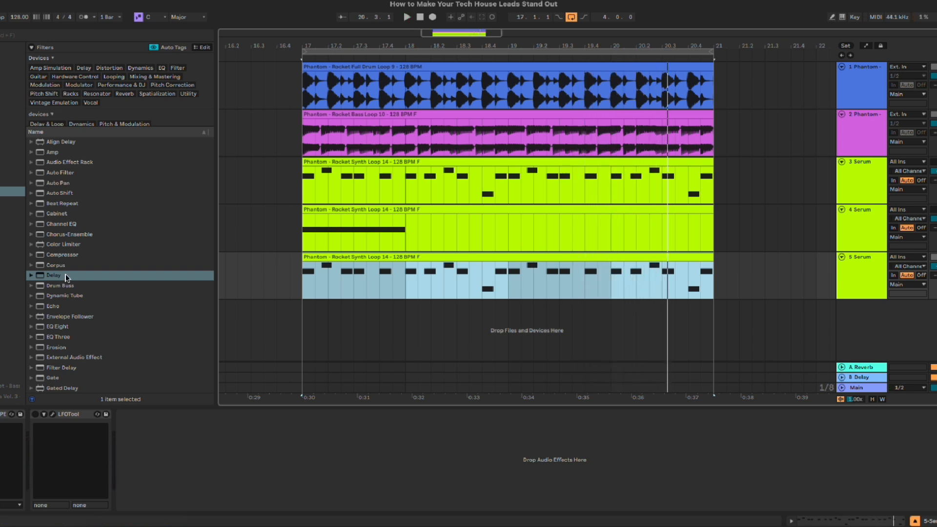
# Step: Add a Delay before LFOTool on the fifth track and switch both of its channels from Sync to Time
pyautogui.moveTo(54, 277); pyautogui.dragTo(30, 510)
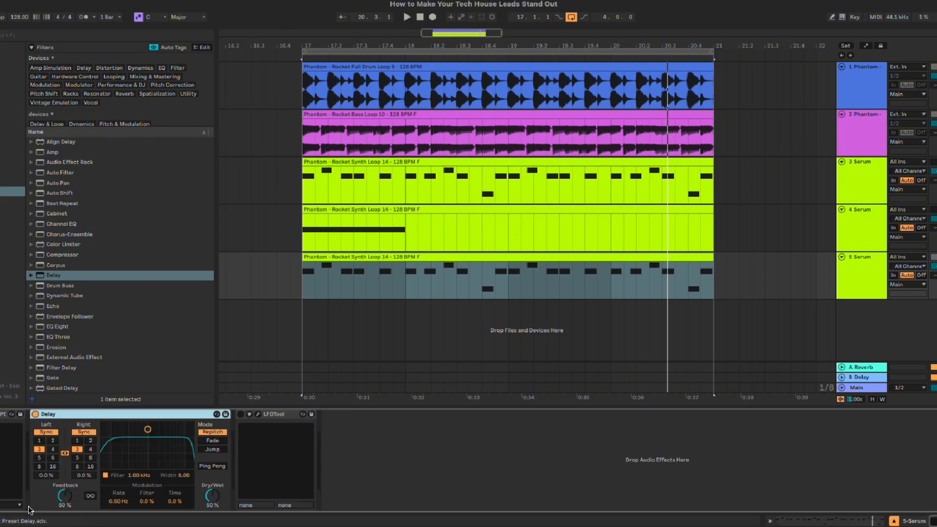
pyautogui.click(64, 454)
pyautogui.click(79, 433)
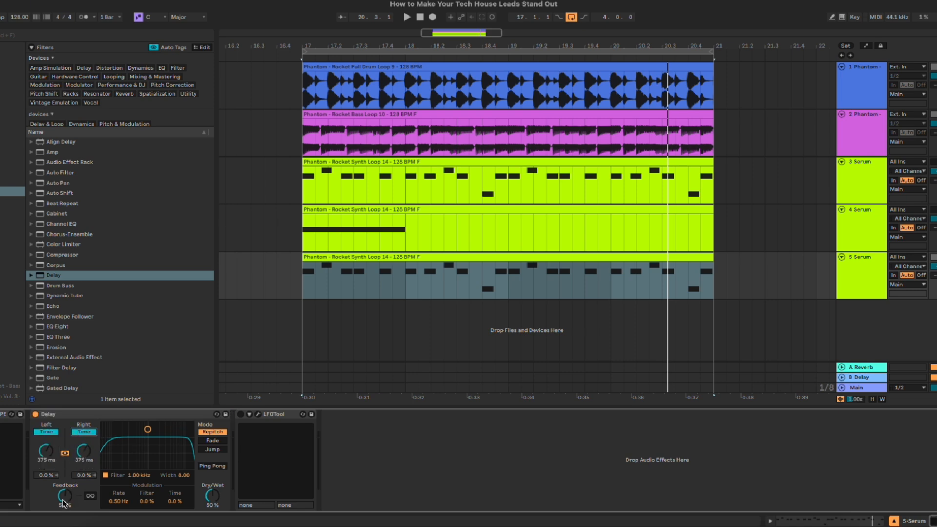
# Step: Set the unlinked delay times to 123 ms left and 45.5 ms right, with 72% feedback, during playback
pyautogui.moveTo(63, 500); pyautogui.dragTo(63, 490)
pyautogui.moveTo(84, 452); pyautogui.dragTo(83, 466)
pyautogui.press('space')
pyautogui.moveTo(52, 452); pyautogui.dragTo(52, 455)
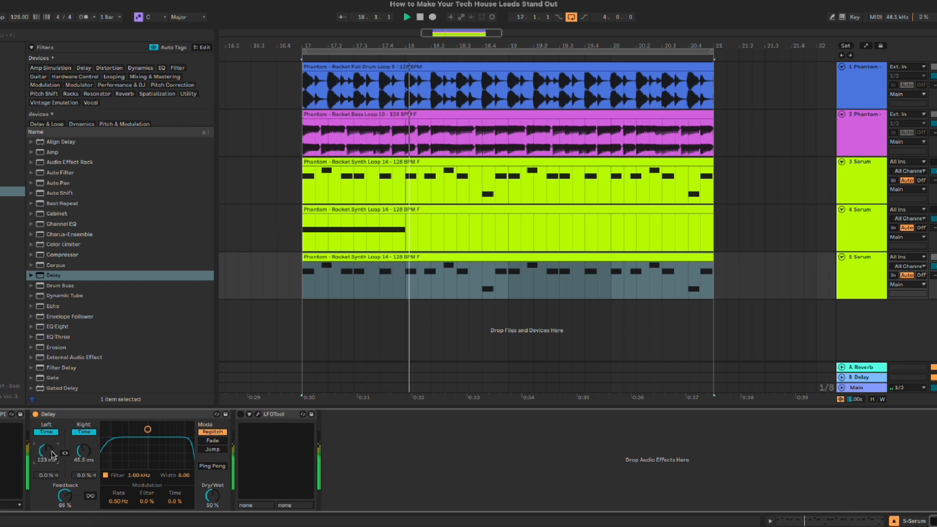
pyautogui.moveTo(64, 501); pyautogui.dragTo(64, 497)
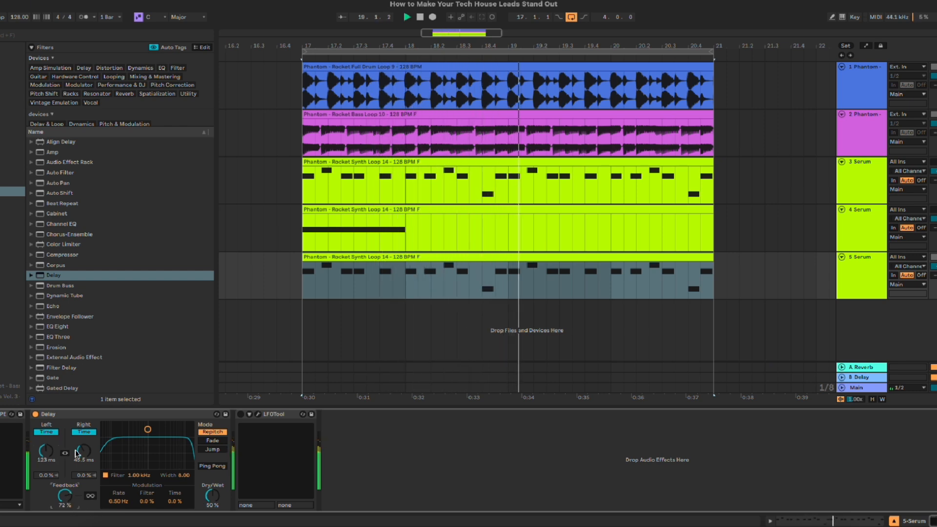
# Step: Compare the lead during playback with the Delay device bypassed and active
pyautogui.click(35, 414)
pyautogui.click(35, 414)
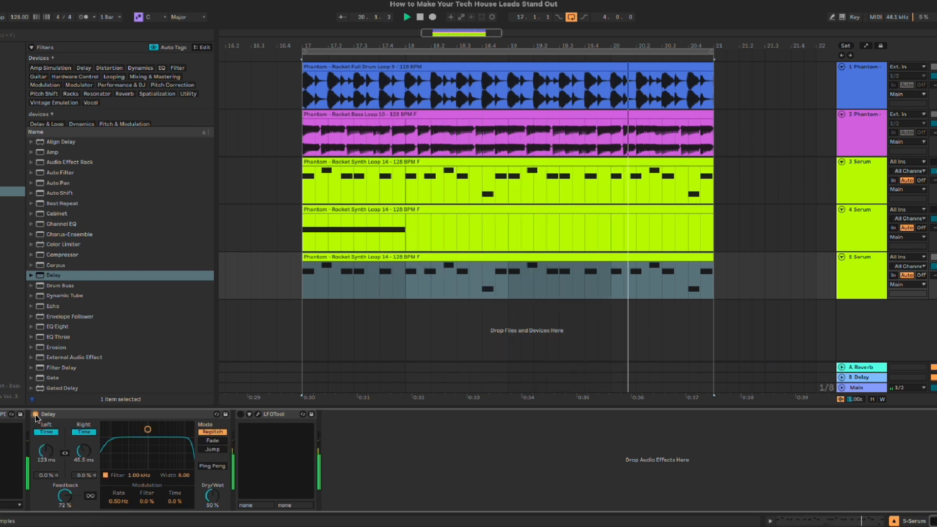
pyautogui.click(35, 414)
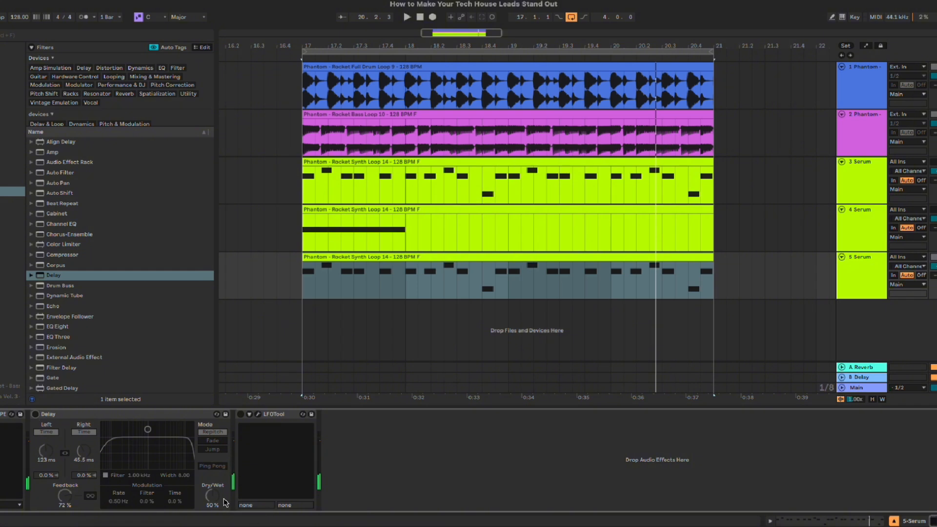
# Step: Reactivate the fifth track's Delay, set its Dry/Wet to 0%, and play the loop
pyautogui.click(36, 414)
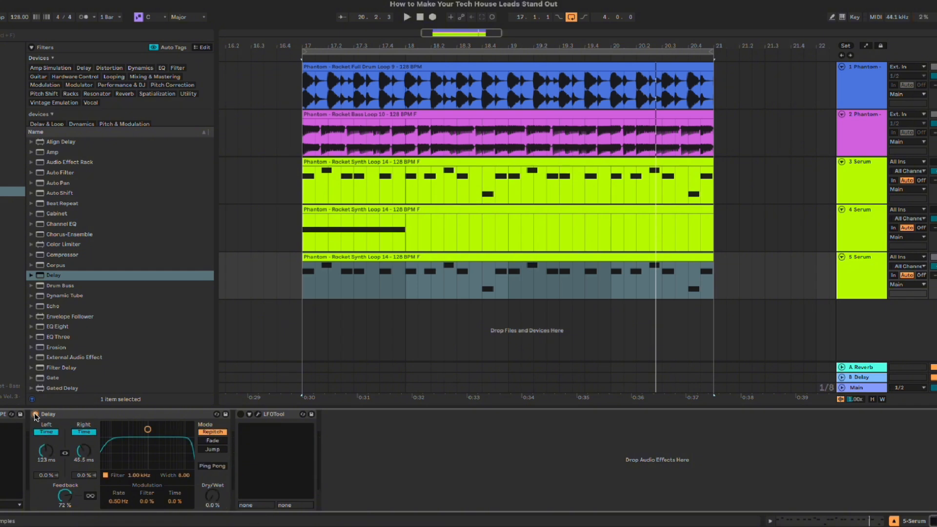
pyautogui.press('space')
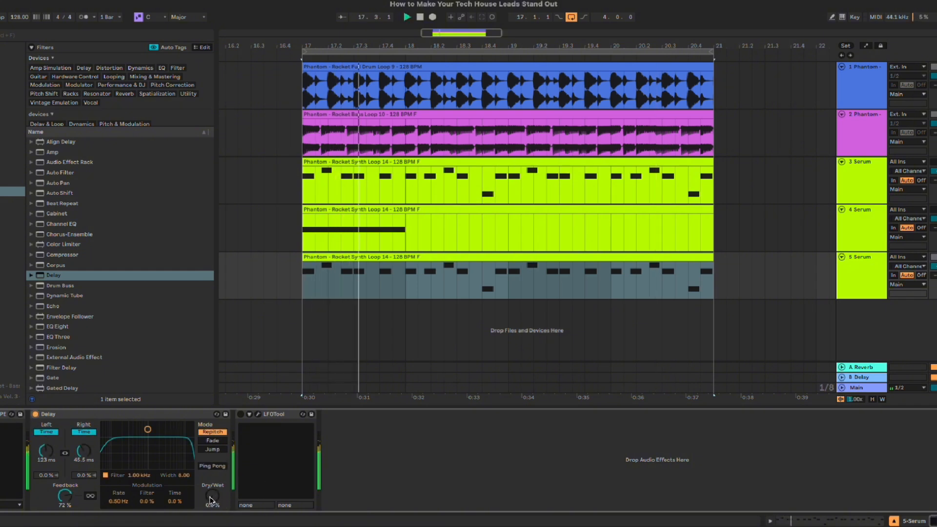
pyautogui.moveTo(211, 498)
pyautogui.mouseDown()
pyautogui.moveTo(211, 449)
pyautogui.moveTo(211, 496)
pyautogui.mouseUp()
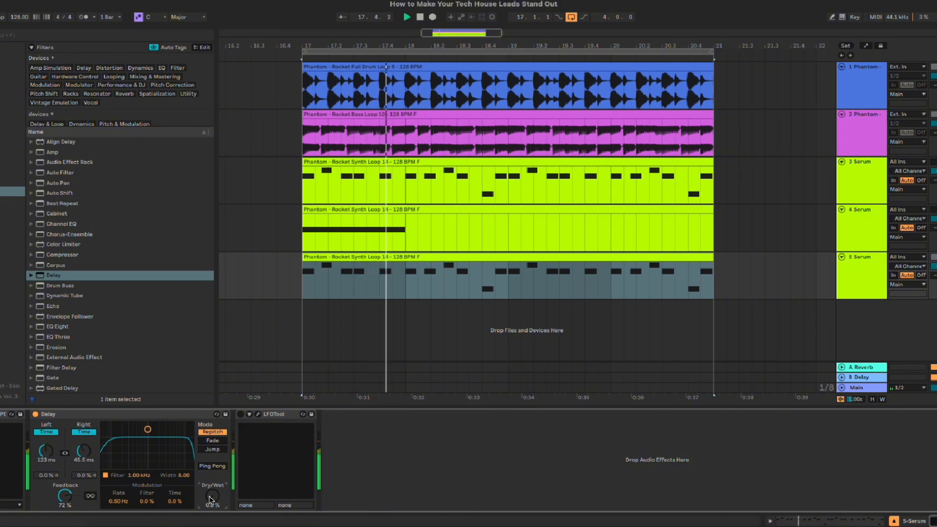
# Step: Automate the Delay's Dry/Wet on the fifth track from 0% at bar 20 to 36% at bar 21, and play from bar 19
pyautogui.press('a')
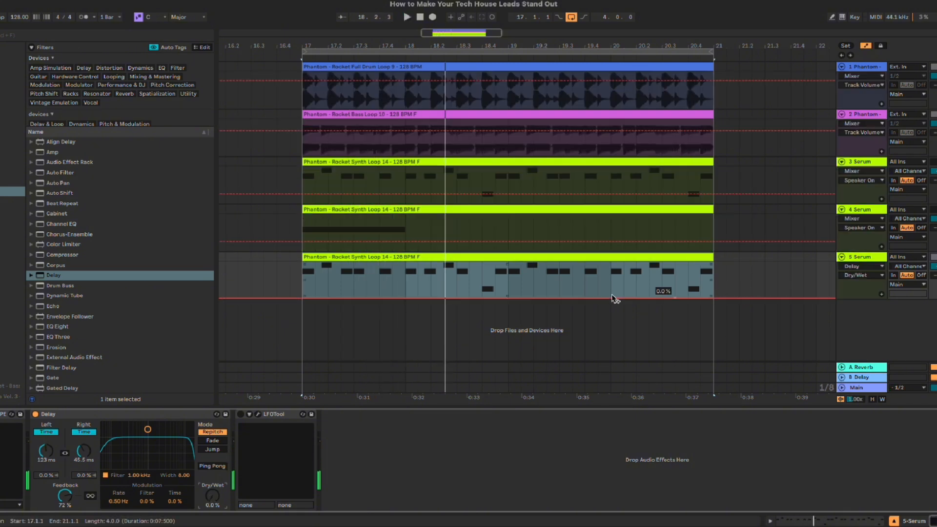
pyautogui.click(612, 298)
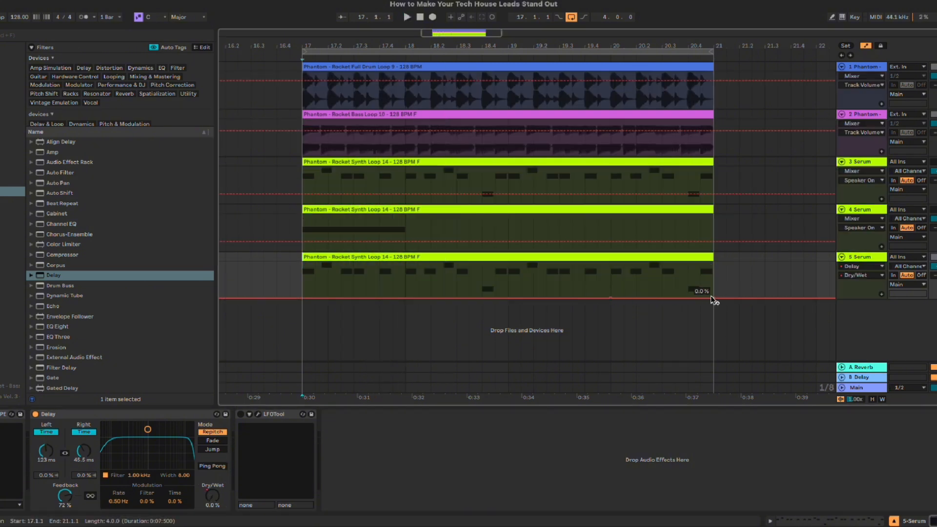
pyautogui.moveTo(711, 298); pyautogui.dragTo(713, 285)
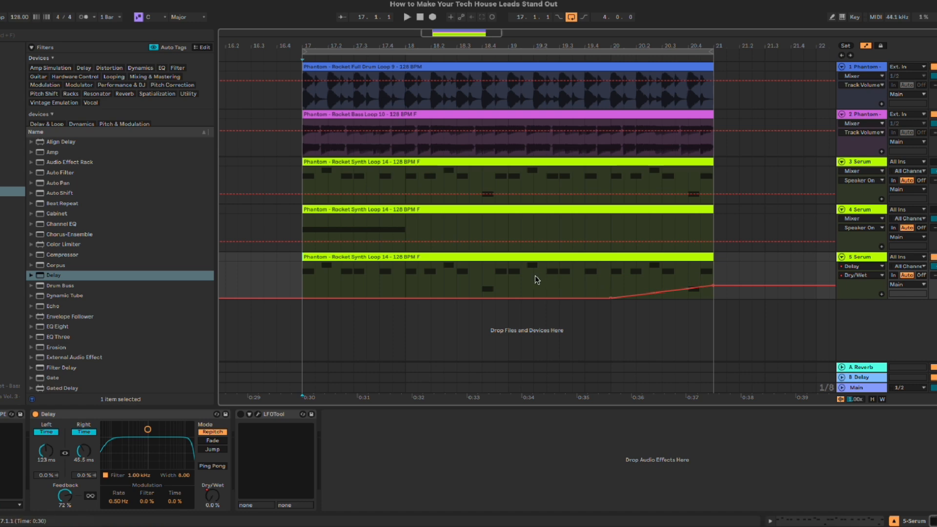
pyautogui.click(508, 276)
pyautogui.press('space')
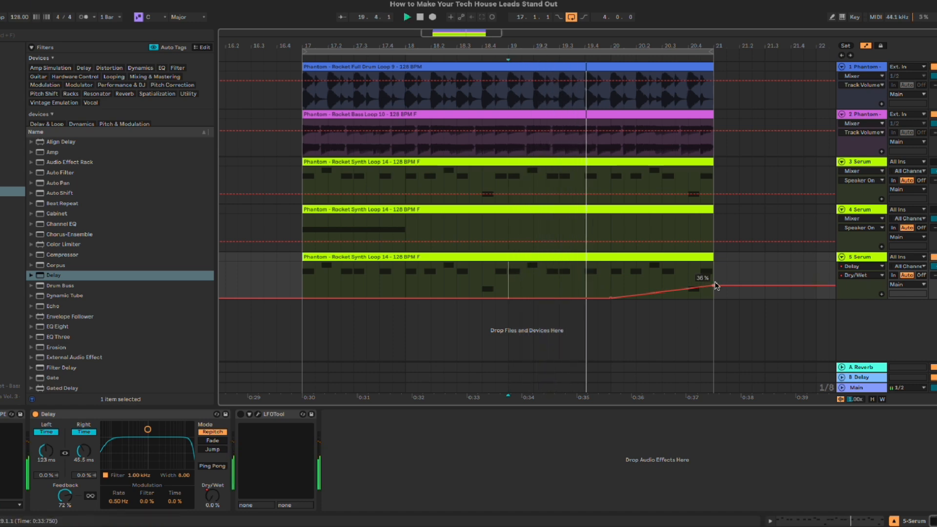
# Step: Raise and curve the end of the Dry/Wet ramp, set the left delay time to 66.5 ms, and hide the automation
pyautogui.moveTo(716, 286)
pyautogui.mouseDown()
pyautogui.moveTo(714, 278)
pyautogui.moveTo(700, 286)
pyautogui.mouseUp()
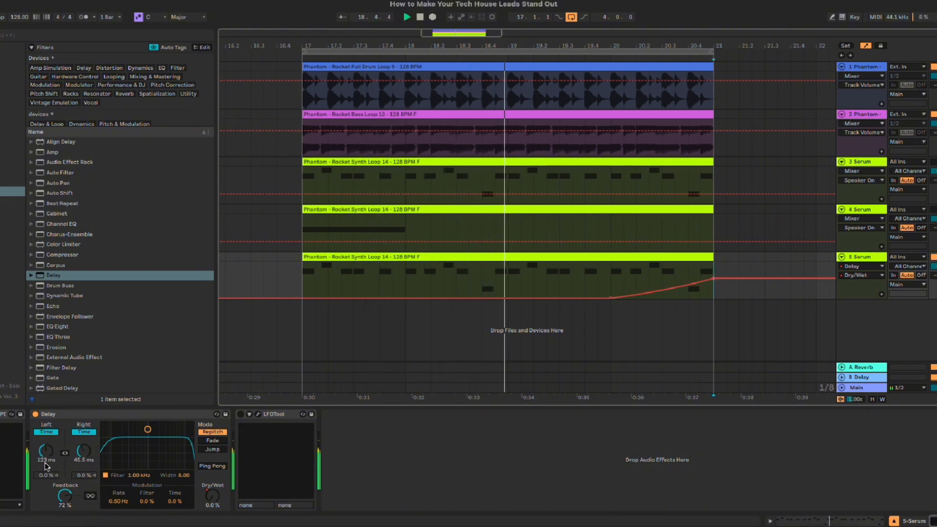
pyautogui.moveTo(46, 466); pyautogui.dragTo(48, 464)
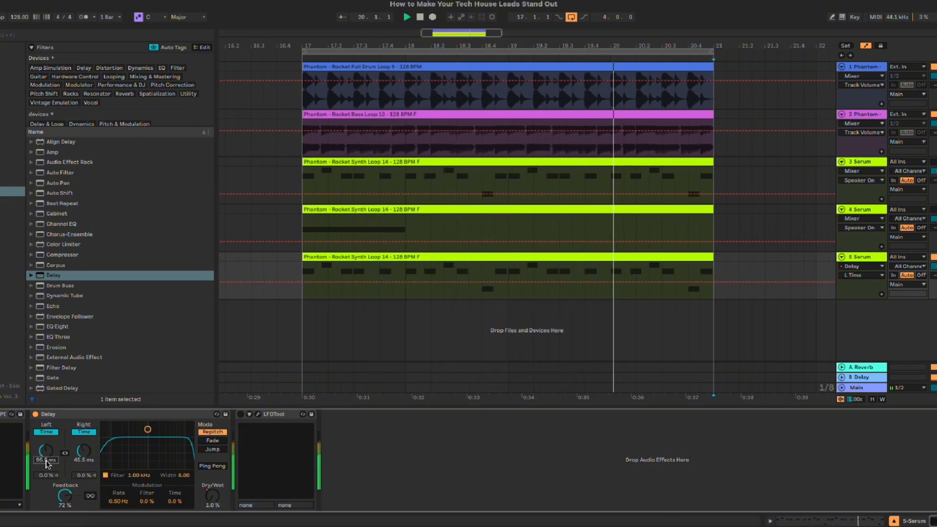
pyautogui.press('a')
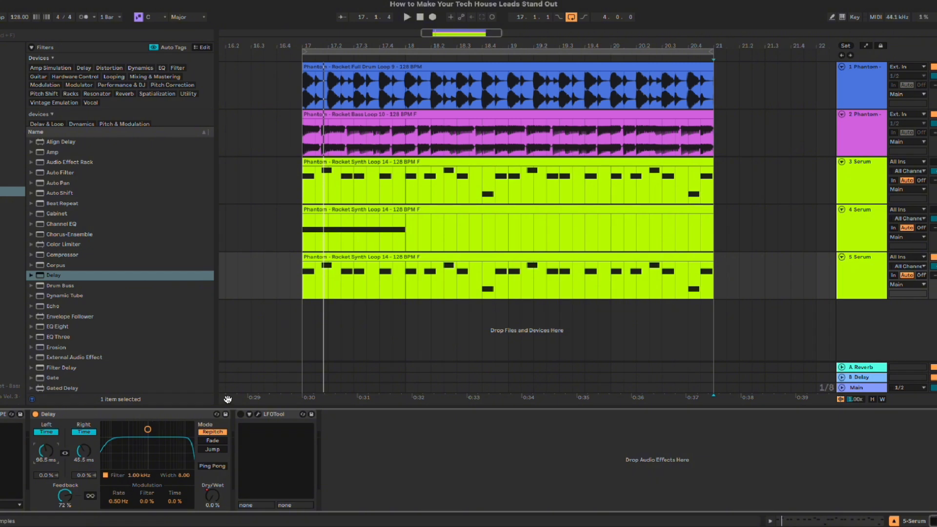
# Step: Add a Delay to the fourth track with both channels in Time mode at 184 ms and 63% feedback, and play it
pyautogui.click(879, 230)
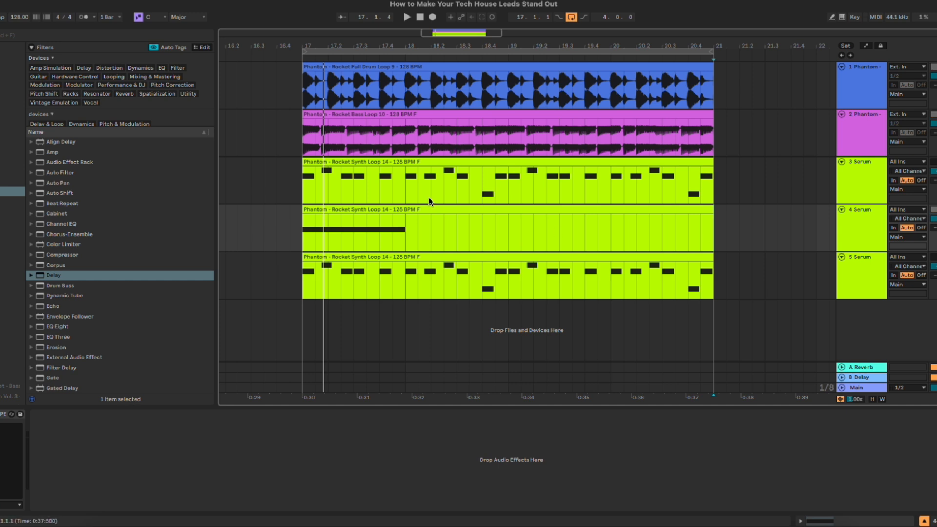
pyautogui.click(385, 238)
pyautogui.doubleClick(115, 275)
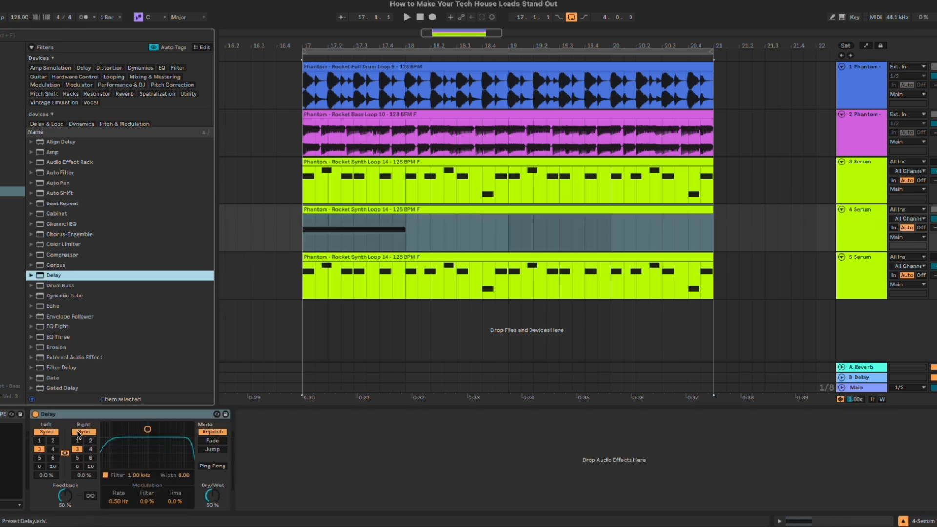
pyautogui.click(77, 432)
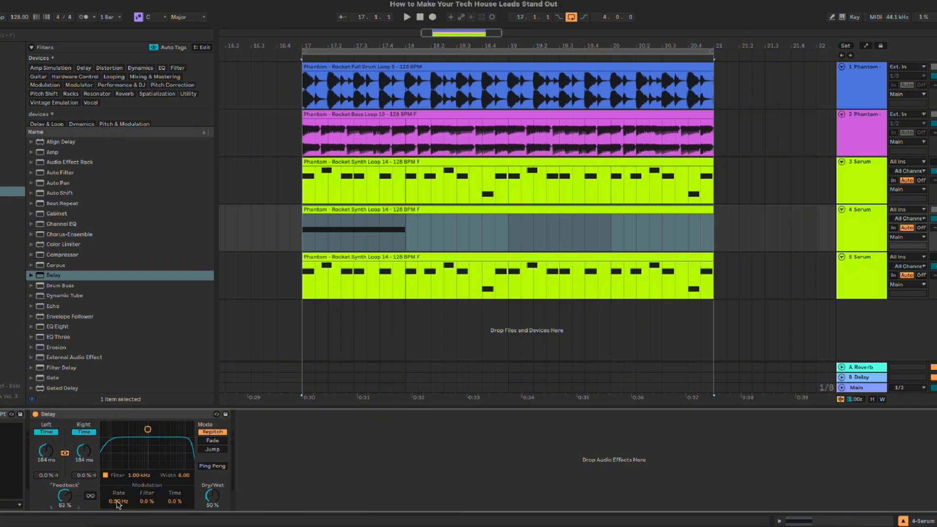
pyautogui.press('space')
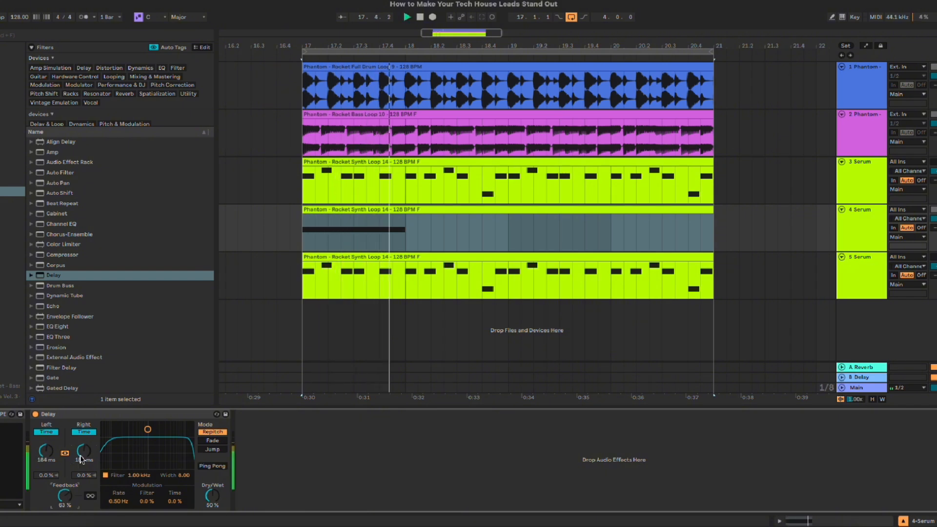
pyautogui.press('space')
# Step: Remove the LFO 1 modulation in the fourth track's Serum and play the held note
pyautogui.press('super+alt+p')
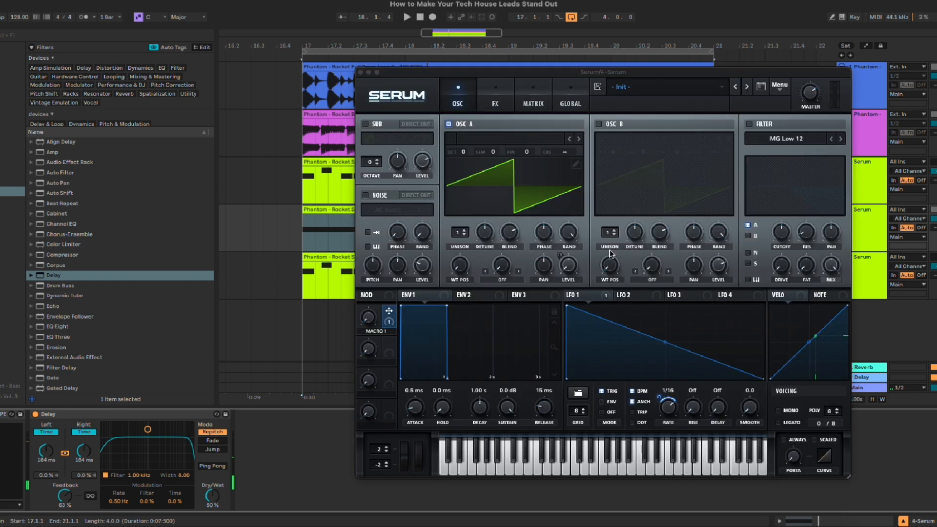
pyautogui.rightClick(579, 298)
pyautogui.click(609, 343)
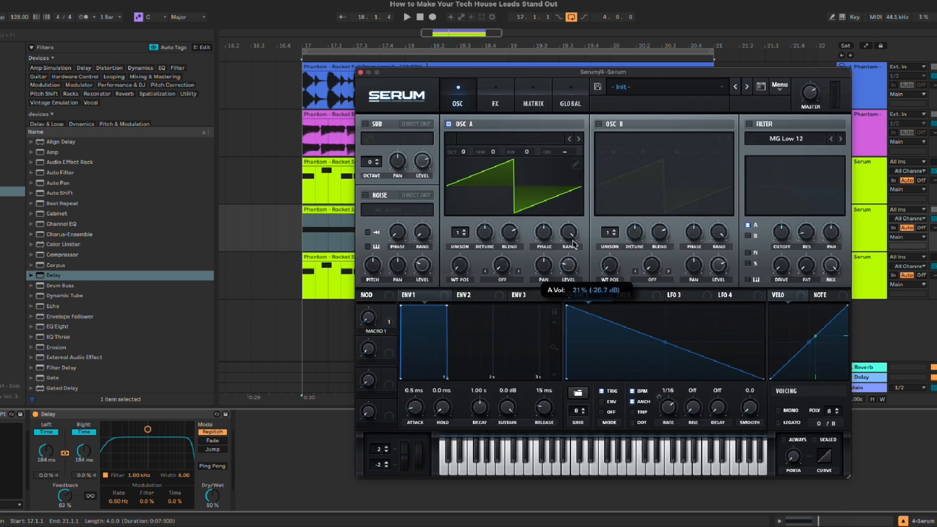
pyautogui.press('space')
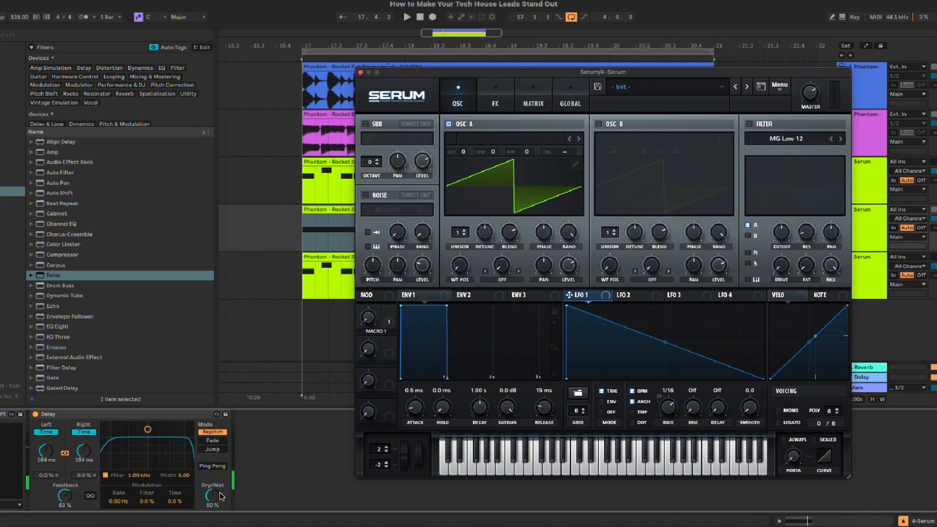
# Step: Set the fourth track's Delay to 54% Dry/Wet, close Serum, and sweep the linked delay times up to 350 ms during playback
pyautogui.moveTo(221, 496); pyautogui.dragTo(221, 493)
pyautogui.click(360, 72)
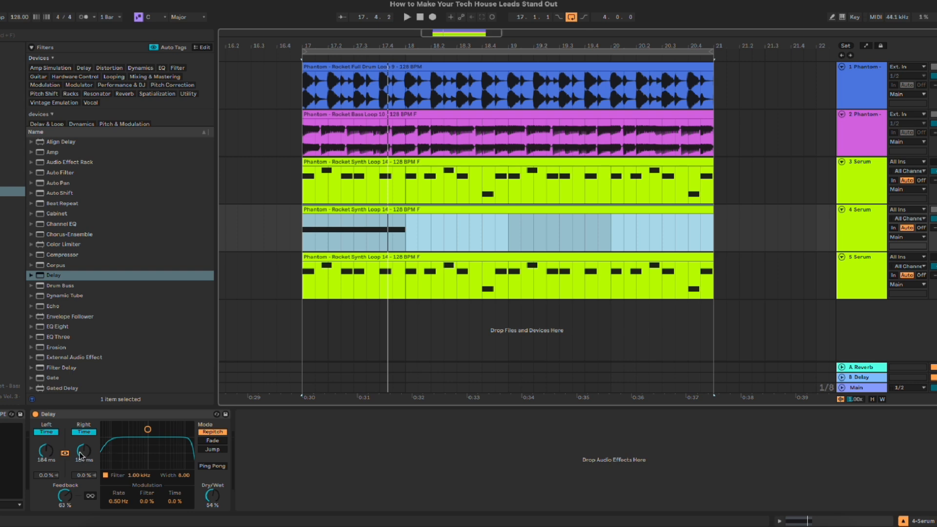
pyautogui.press('space')
pyautogui.moveTo(82, 455); pyautogui.dragTo(82, 438)
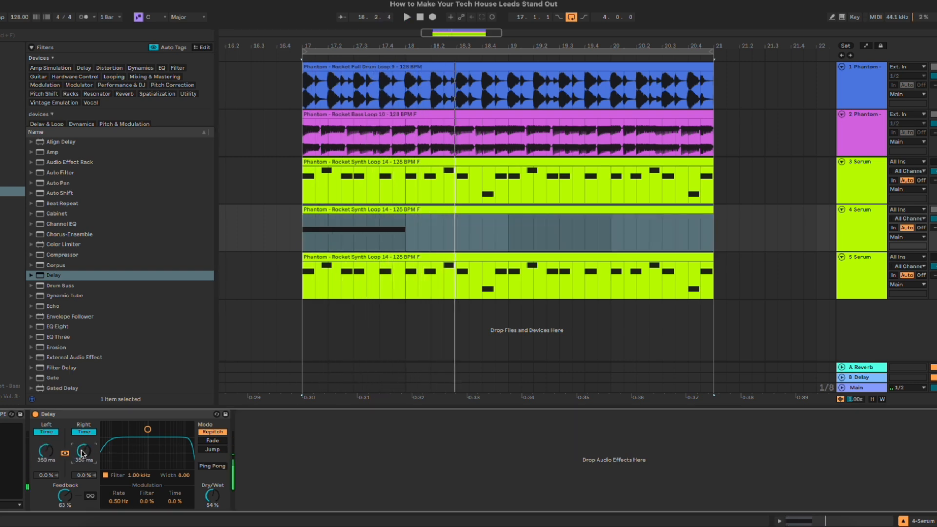
# Step: Insert an audio track below the fourth track and set its input to Resampling
pyautogui.click(870, 236)
pyautogui.hotkey('ctrl', 't')
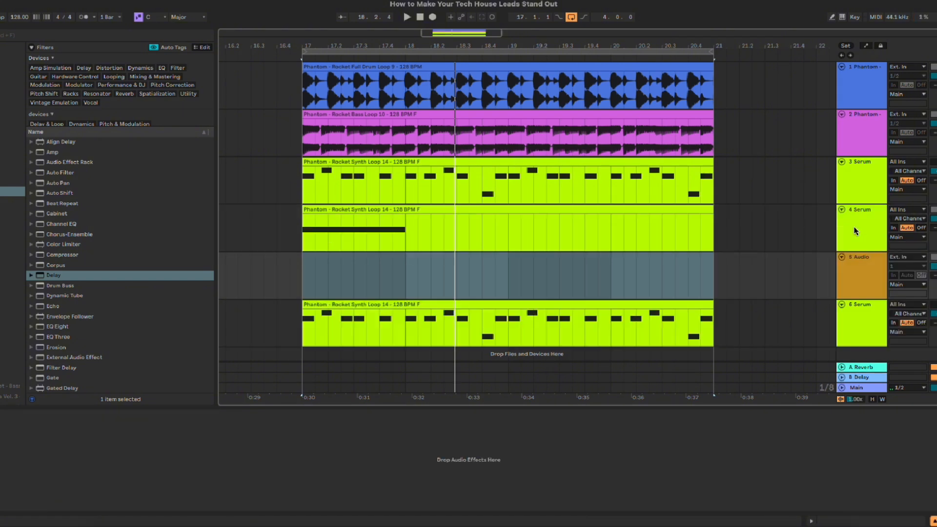
pyautogui.click(907, 257)
pyautogui.click(896, 274)
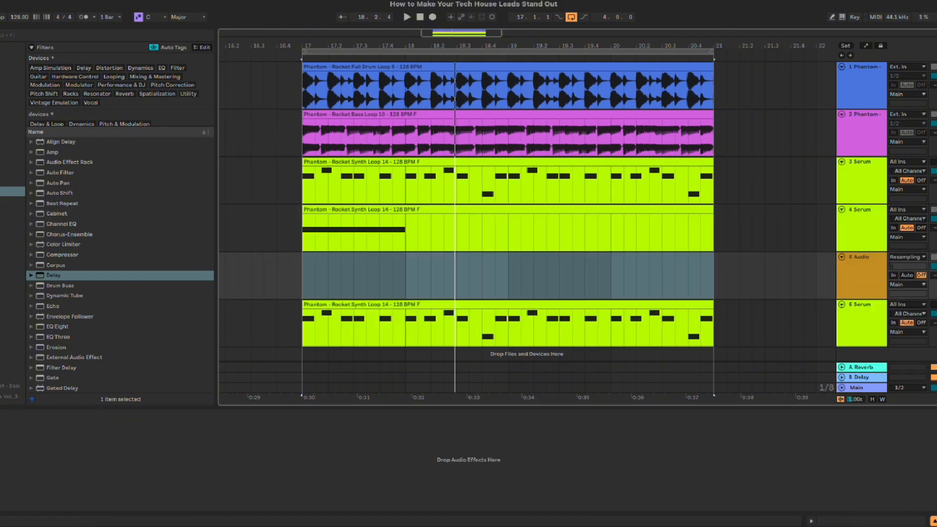
# Step: Try recording the fourth track's held note from bar 17 while sweeping the linked delay times up to 5.00 s
pyautogui.click(864, 233)
pyautogui.click(303, 233)
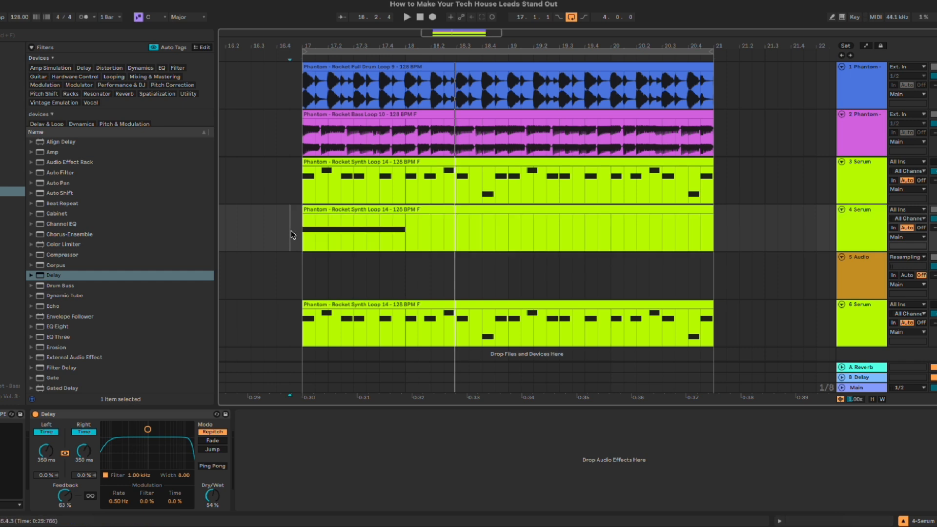
pyautogui.click(433, 17)
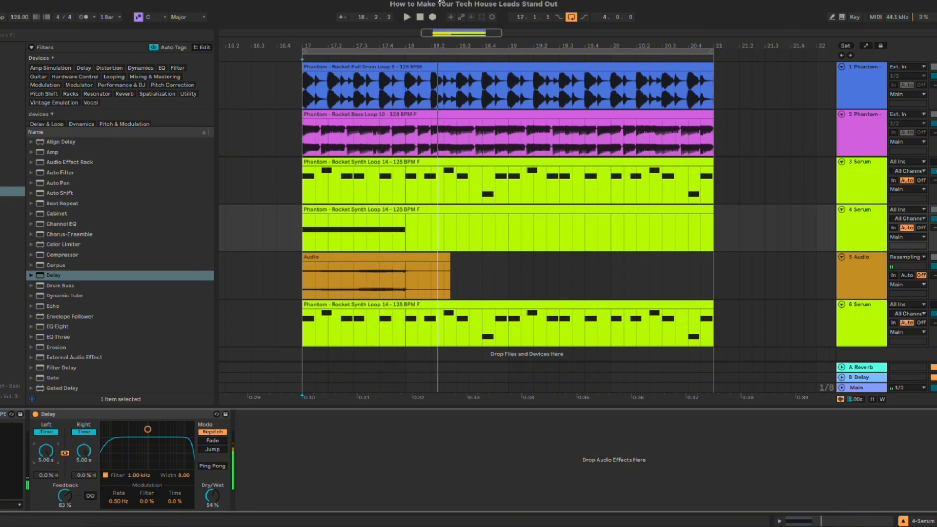
pyautogui.click(432, 18)
pyautogui.press('space')
# Step: Record a new resampled take from 16.3.3 to bar 19 while sweeping the fourth track's linked delay times
pyautogui.click(266, 220)
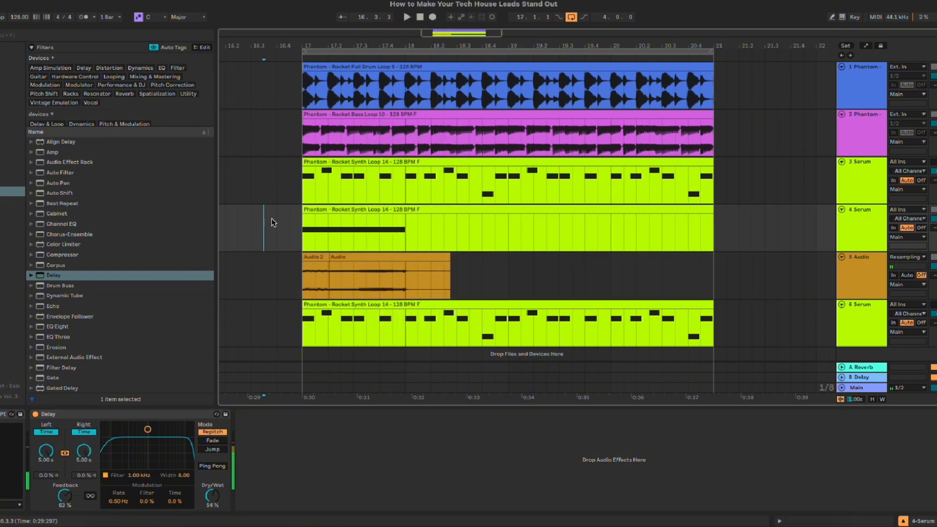
pyautogui.click(433, 17)
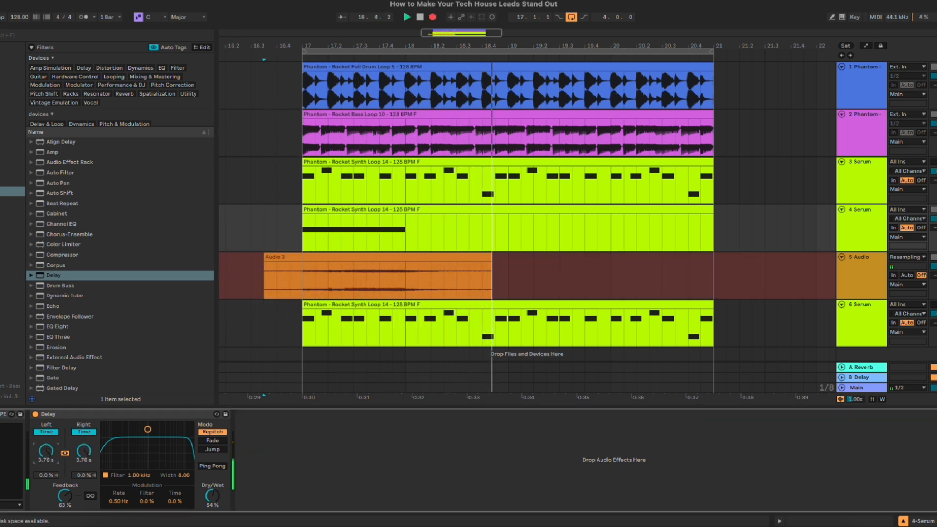
pyautogui.press('space')
# Step: Insert another audio track below the fourth track and move the recorded clip onto it, one bar earlier
pyautogui.moveTo(506, 274); pyautogui.dragTo(580, 271)
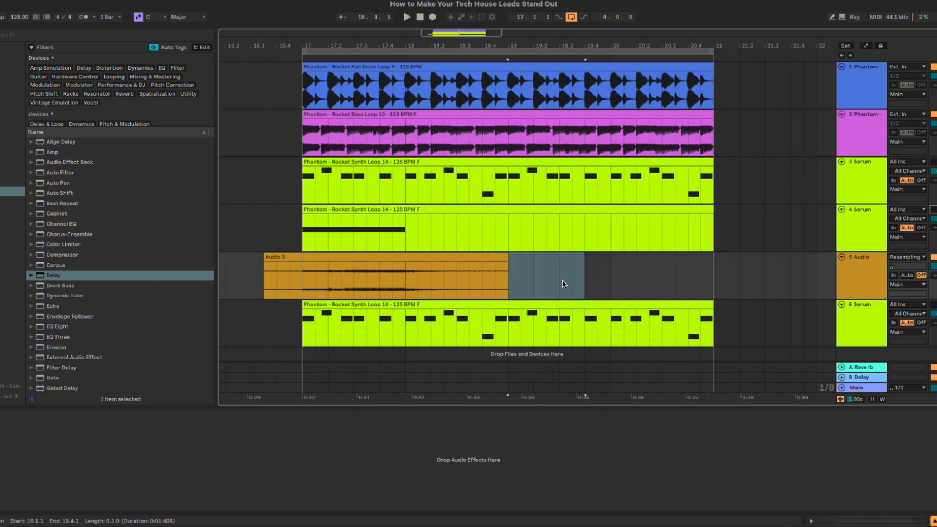
pyautogui.hscroll(-4, 562, 280)
pyautogui.click(608, 257)
pyautogui.click(850, 230)
pyautogui.hotkey('ctrl', 't')
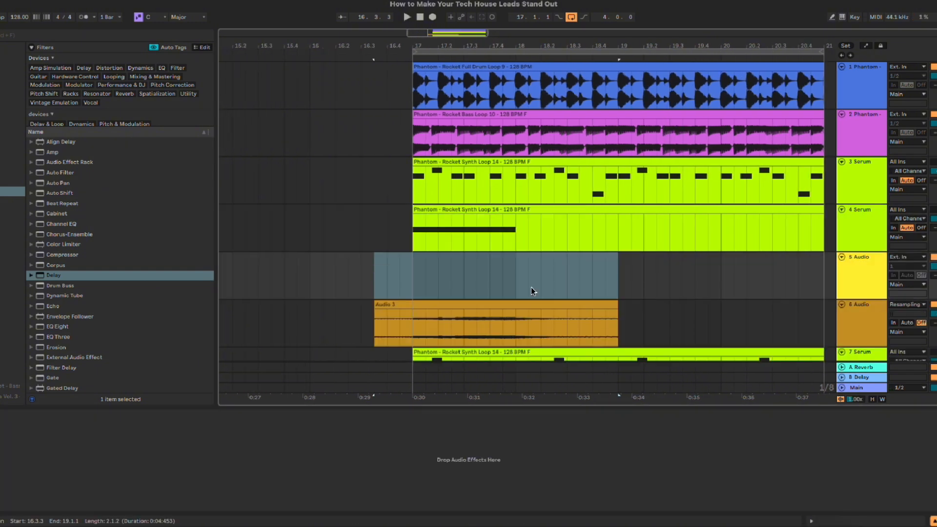
pyautogui.moveTo(510, 307); pyautogui.dragTo(409, 274)
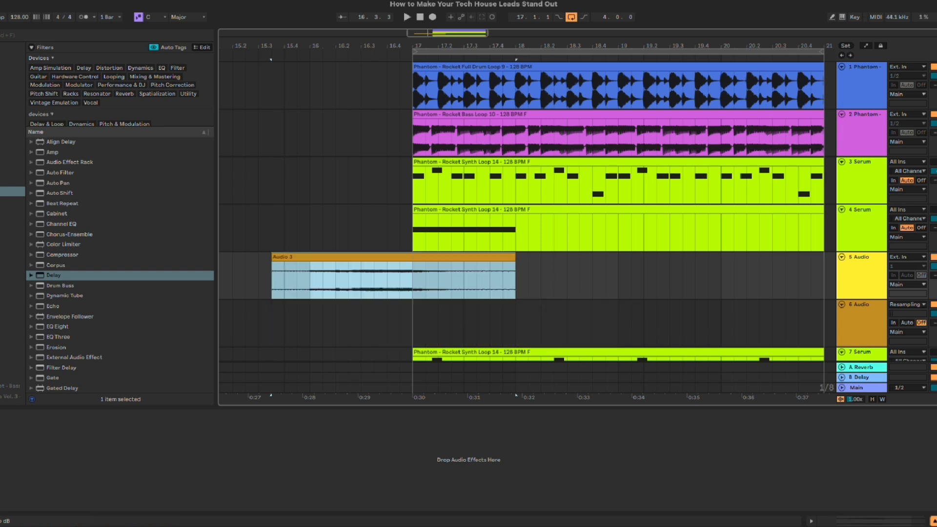
# Step: Play the moved recording from bar 16 into the looped section
pyautogui.click(348, 283)
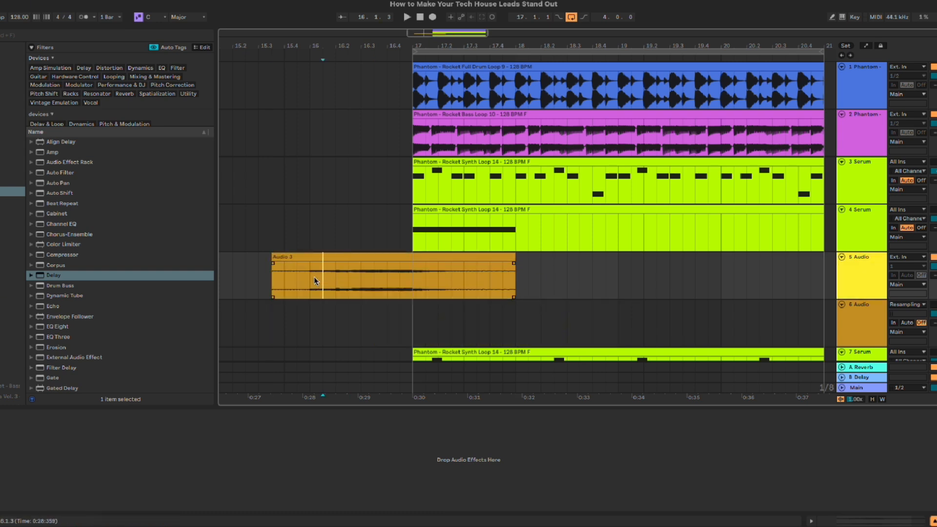
pyautogui.click(314, 277)
pyautogui.press('space')
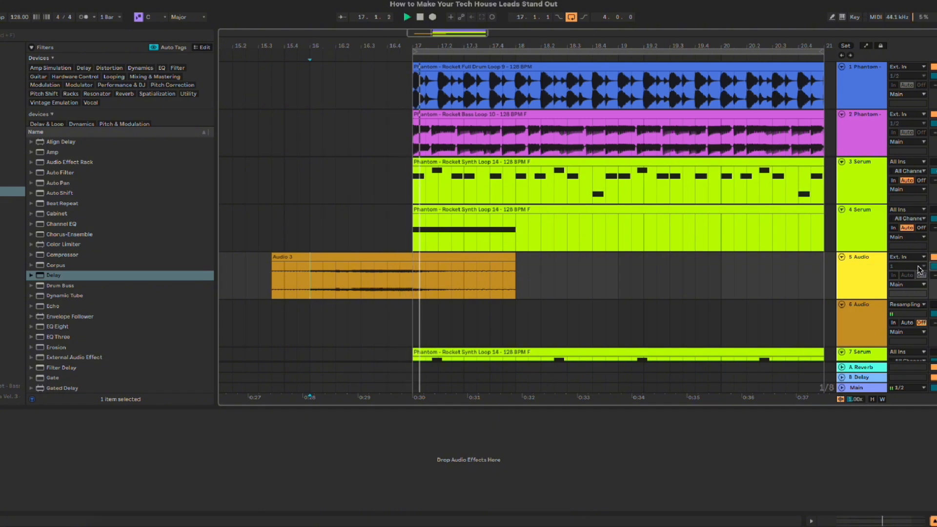
# Step: Fade out the recorded clip from about 17.2 to its end, replay it from 16.2, and delete the empty Resampling track
pyautogui.moveTo(514, 264); pyautogui.dragTo(491, 268)
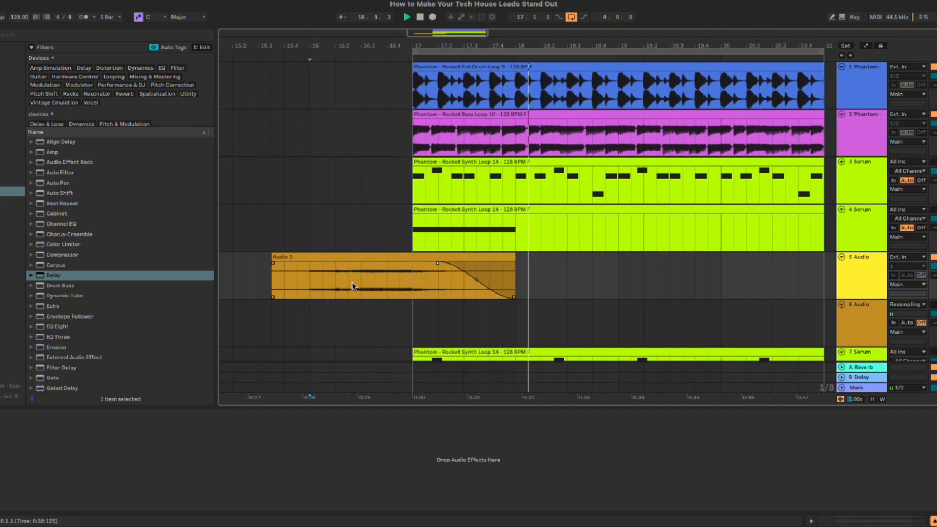
pyautogui.click(337, 278)
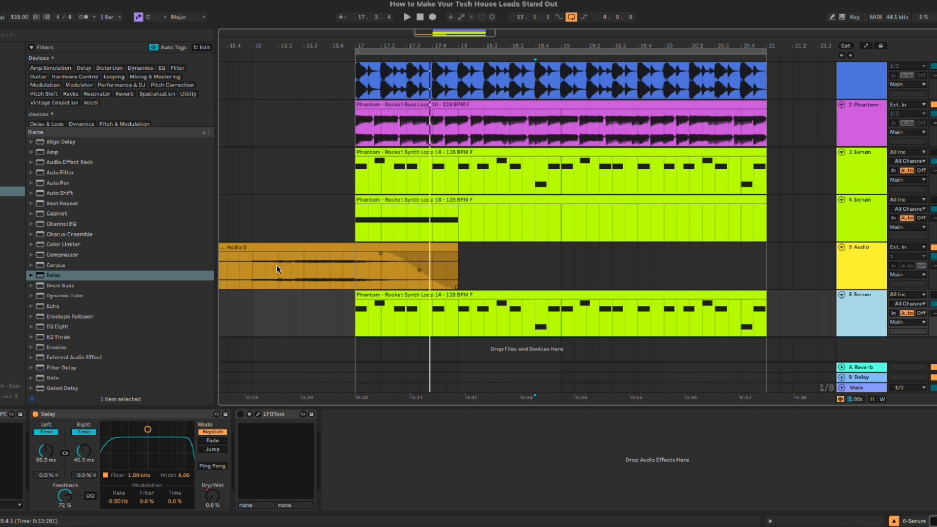
pyautogui.click(241, 265)
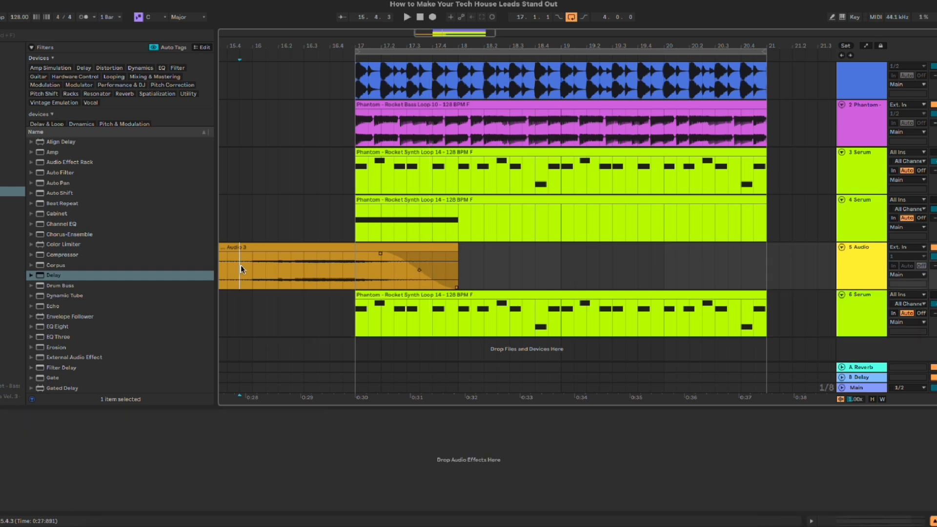
# Step: Insert a Hybrid Reverb between Delay and LFOTool on the sixth track, and switch the fifth track off and the sixth on
pyautogui.click(638, 316)
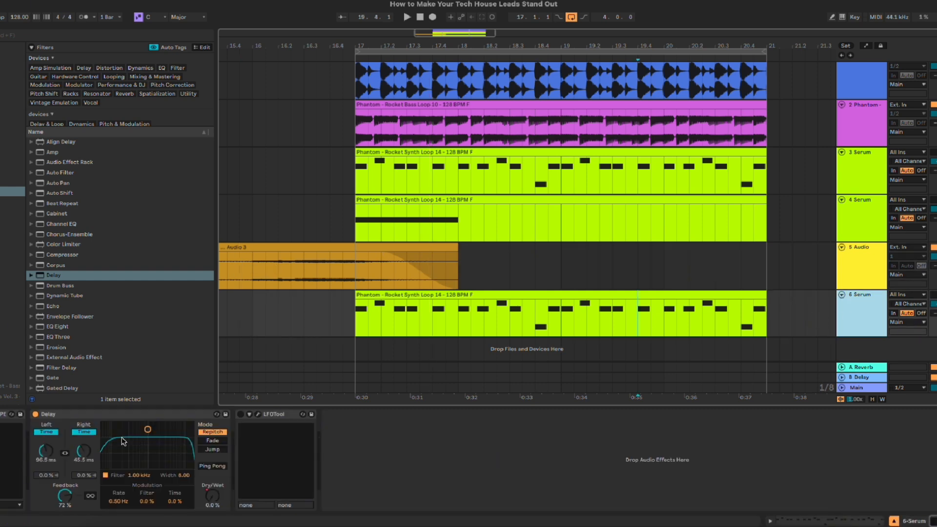
pyautogui.scroll(-3, 84, 321)
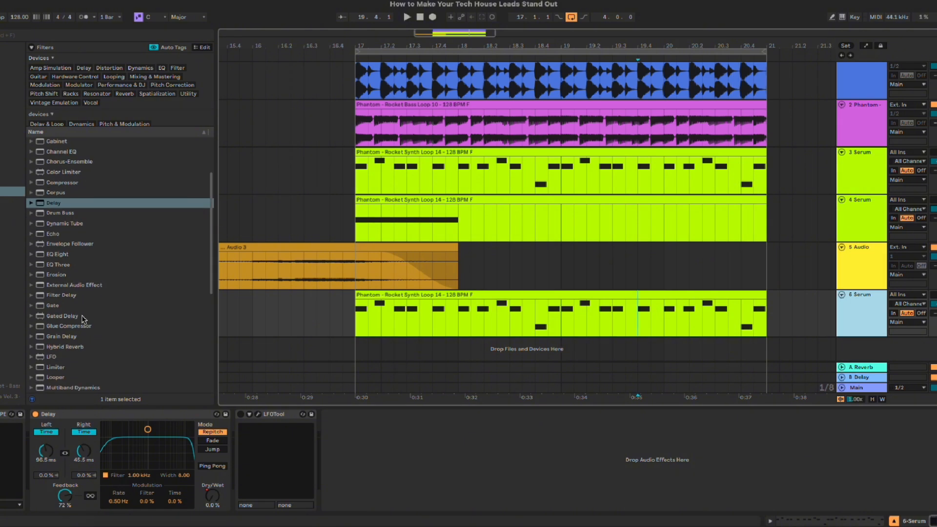
pyautogui.scroll(2, 86, 300)
pyautogui.scroll(2, 85, 297)
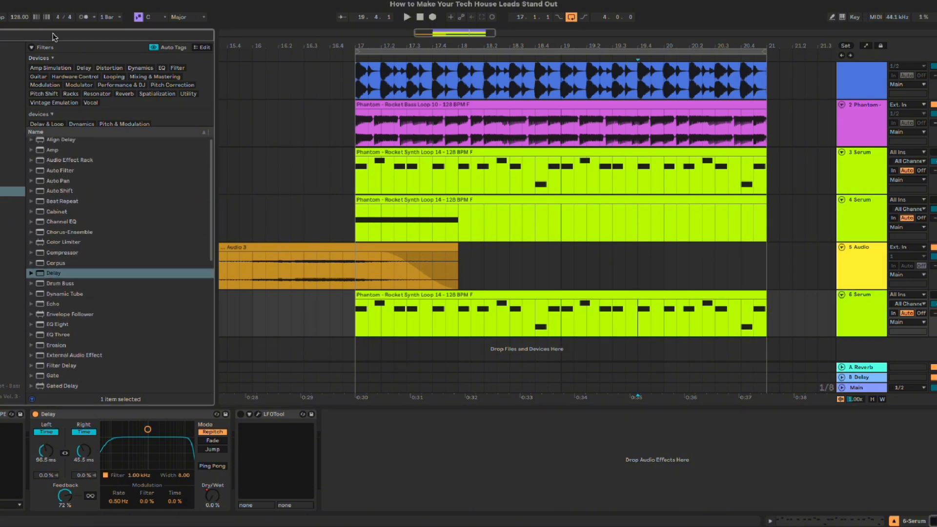
pyautogui.write('rev')
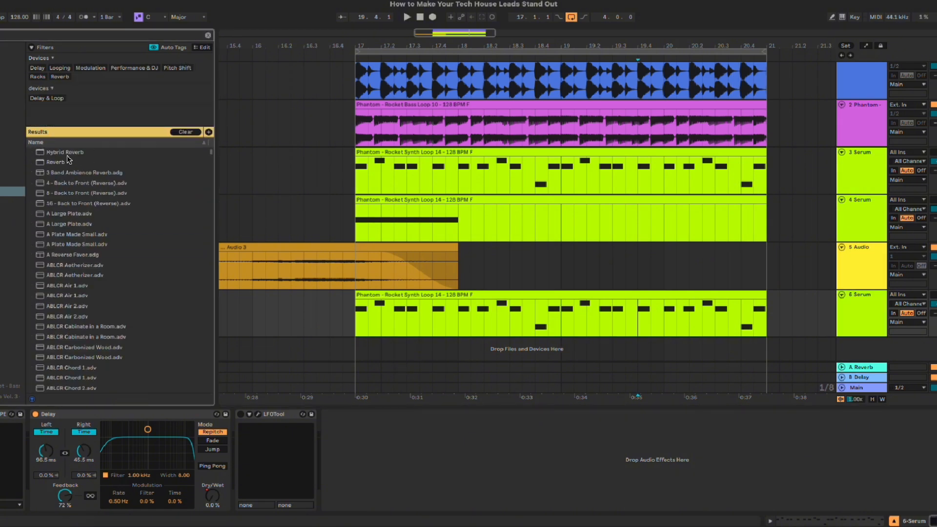
pyautogui.moveTo(67, 154); pyautogui.dragTo(249, 498)
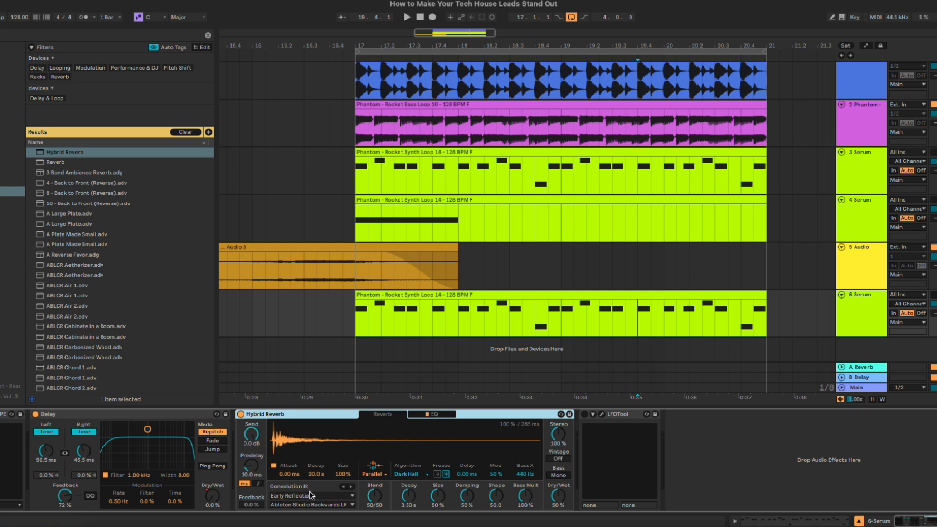
pyautogui.click(934, 247)
pyautogui.click(934, 295)
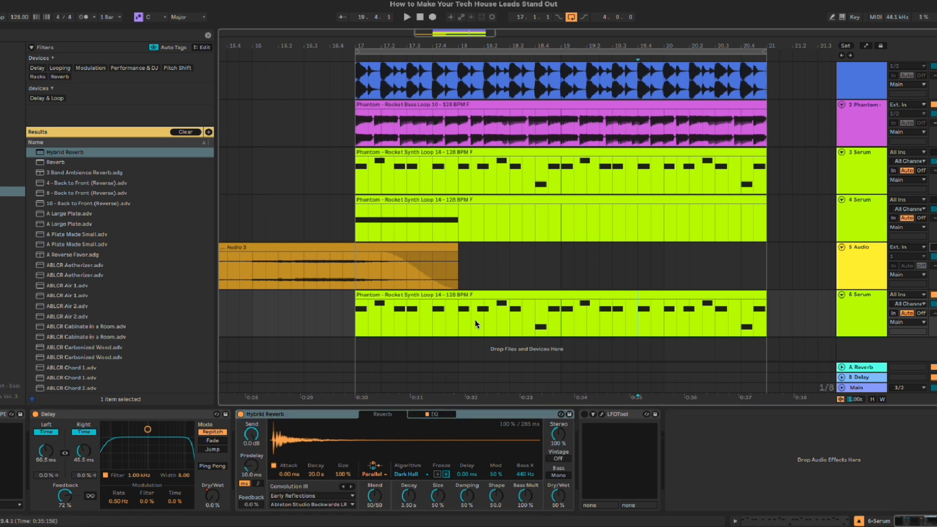
# Step: Set the Hybrid Reverb's convolution impulse response category to Plates and its Blend to 100/0
pyautogui.click(301, 496)
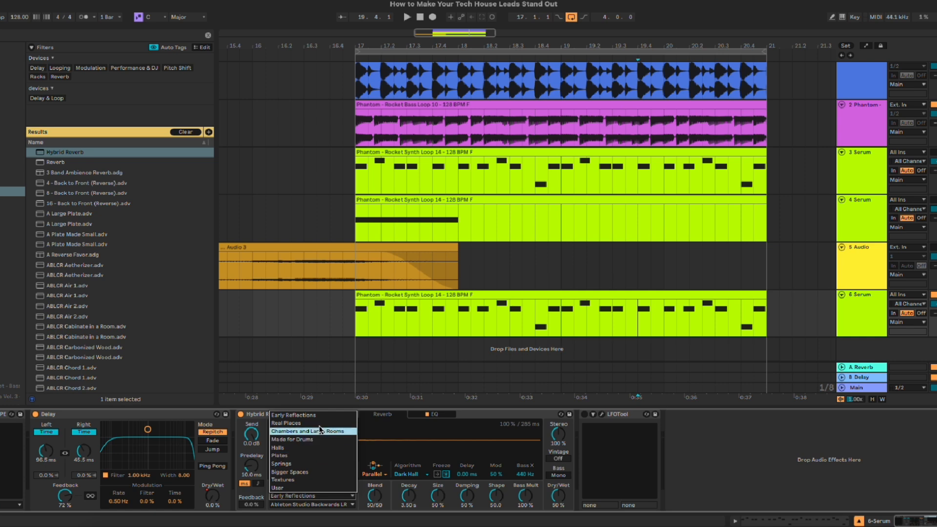
pyautogui.click(313, 456)
pyautogui.moveTo(376, 497); pyautogui.dragTo(375, 497)
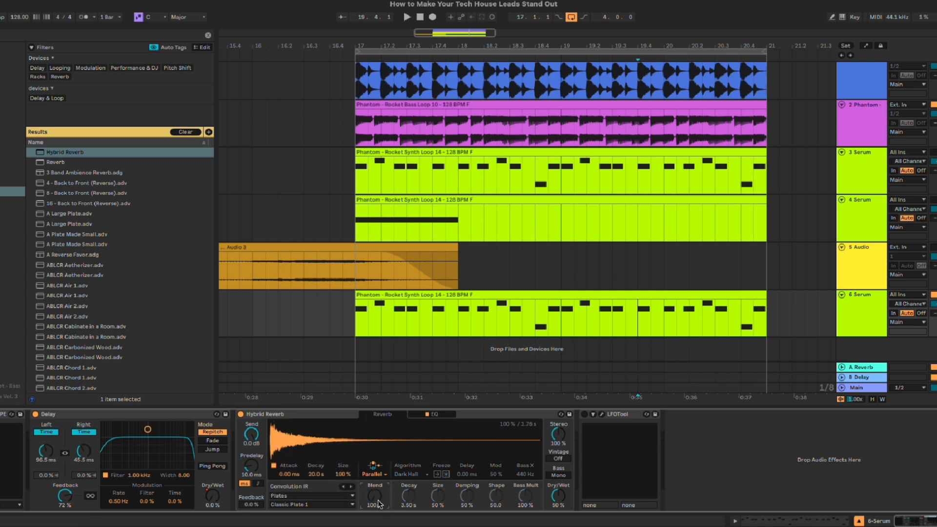
# Step: Play the loop, set the Hybrid Reverb's Dry/Wet to 17 %, and compare the sound with the reverb bypassed and active
pyautogui.press('space')
pyautogui.moveTo(560, 495); pyautogui.dragTo(558, 499)
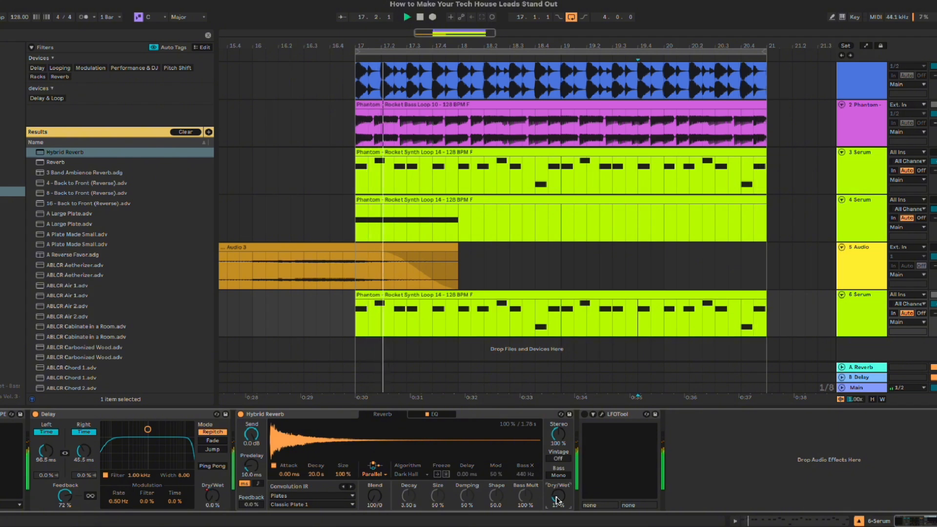
pyautogui.click(241, 414)
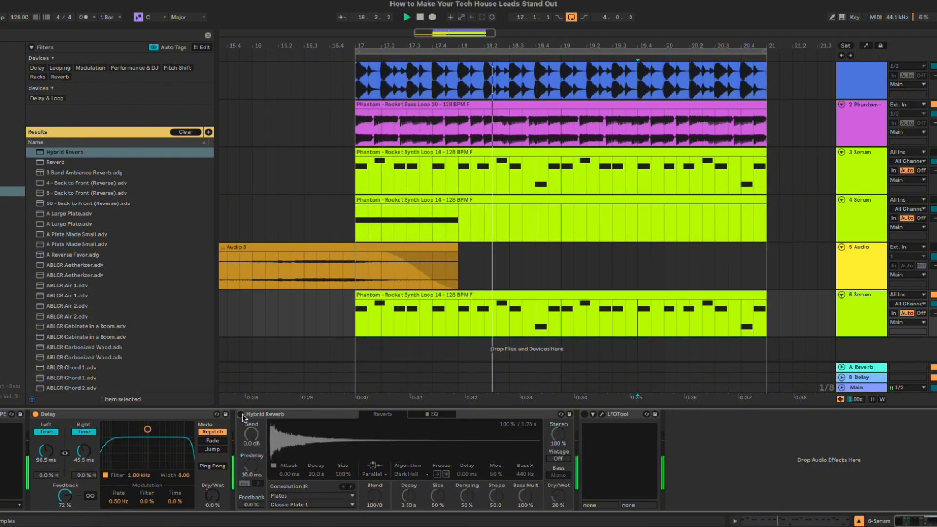
pyautogui.click(240, 415)
pyautogui.moveTo(558, 497); pyautogui.dragTo(558, 500)
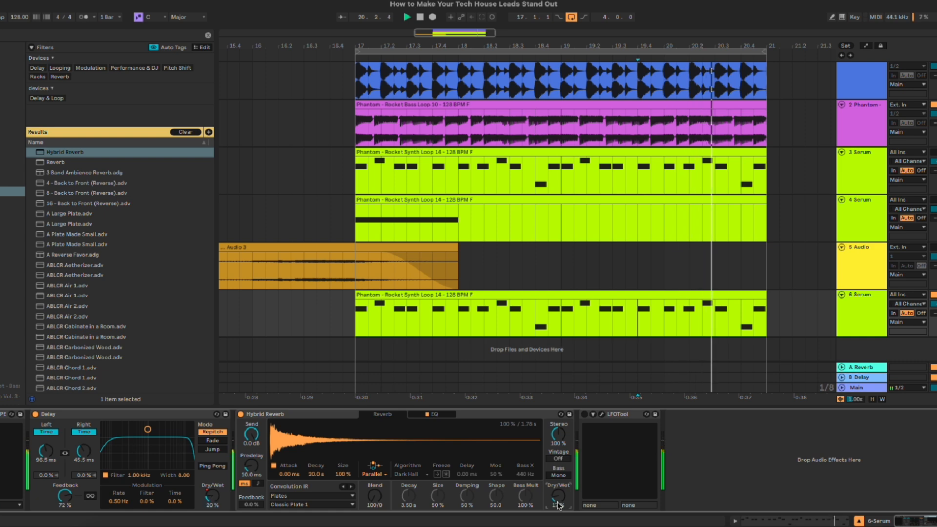
pyautogui.click(241, 415)
pyautogui.click(241, 414)
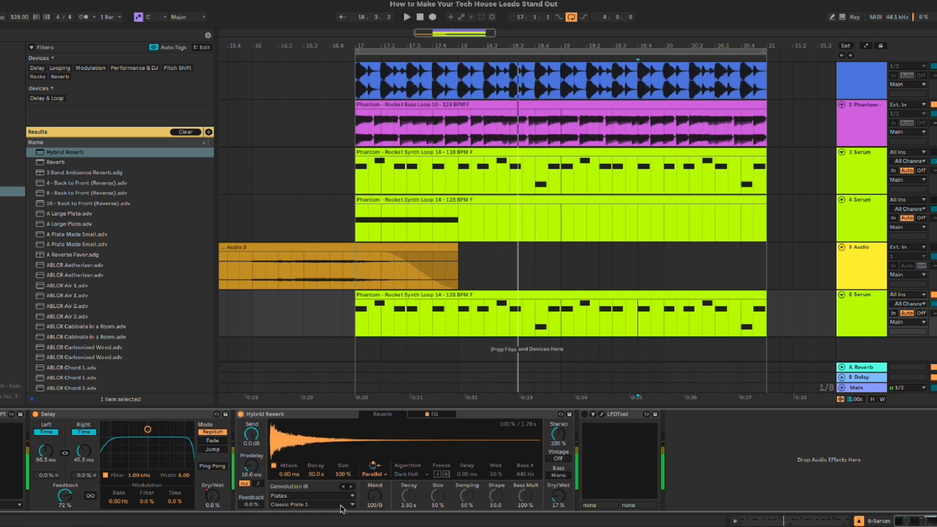
pyautogui.click(342, 506)
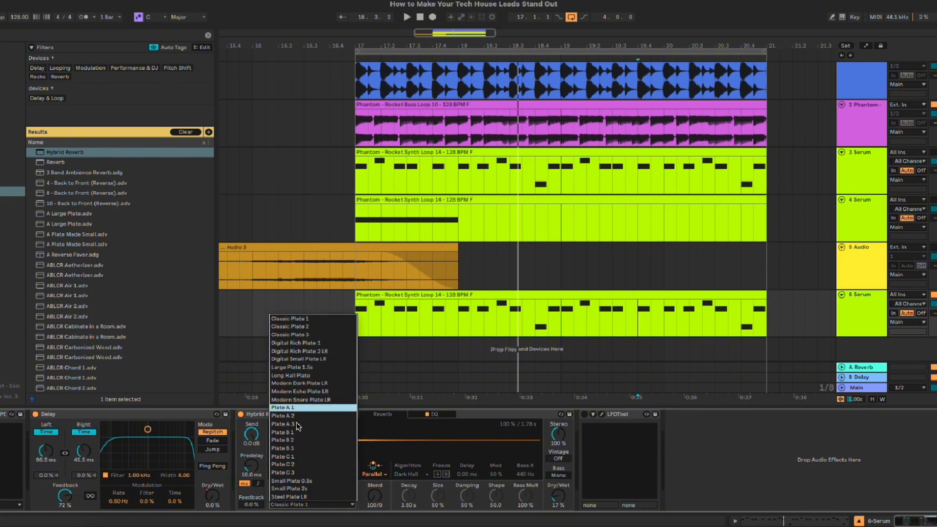
pyautogui.click(493, 413)
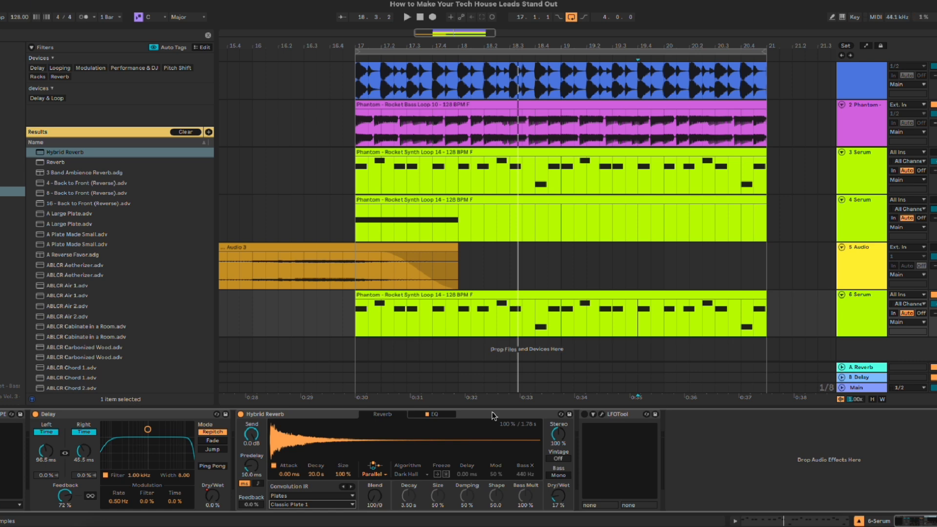
pyautogui.click(492, 412)
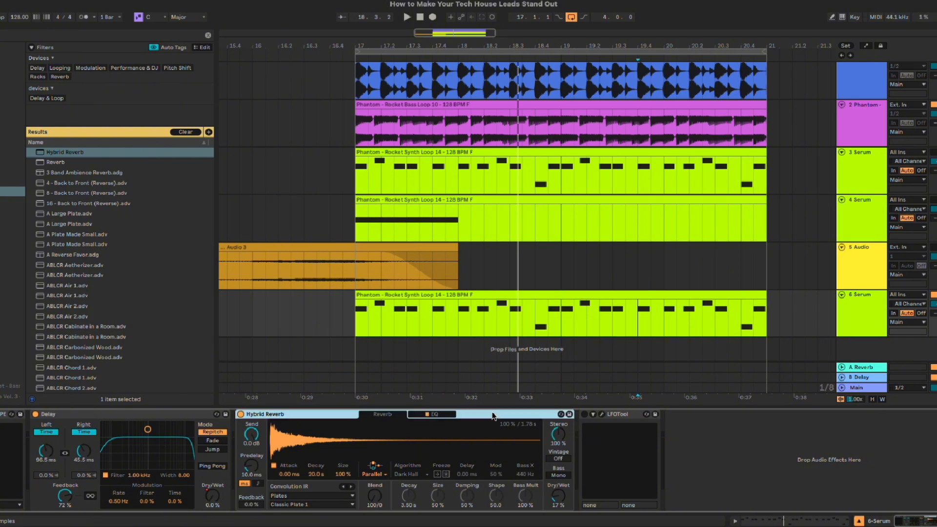
# Step: In the sixth track's Serum, set the pitch bend range to 12 semitones up and -12 semitones down
pyautogui.click(555, 299)
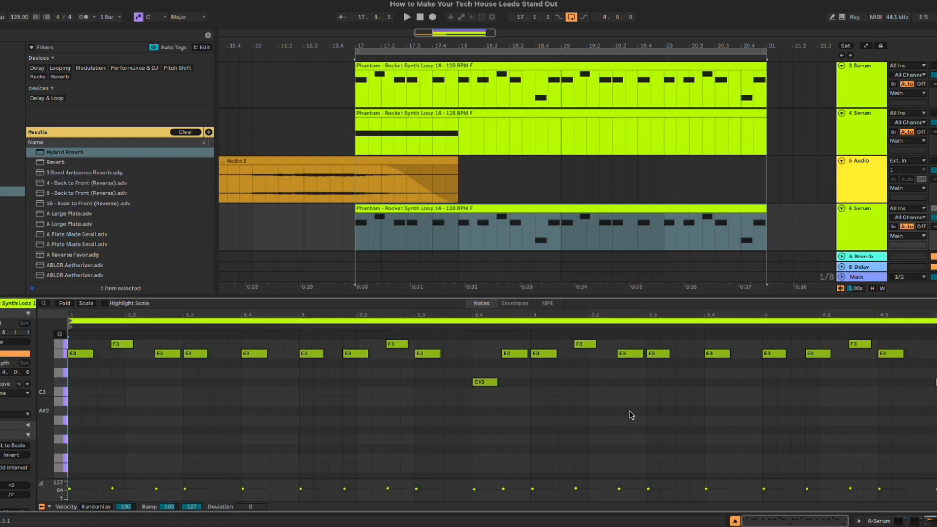
pyautogui.click(496, 419)
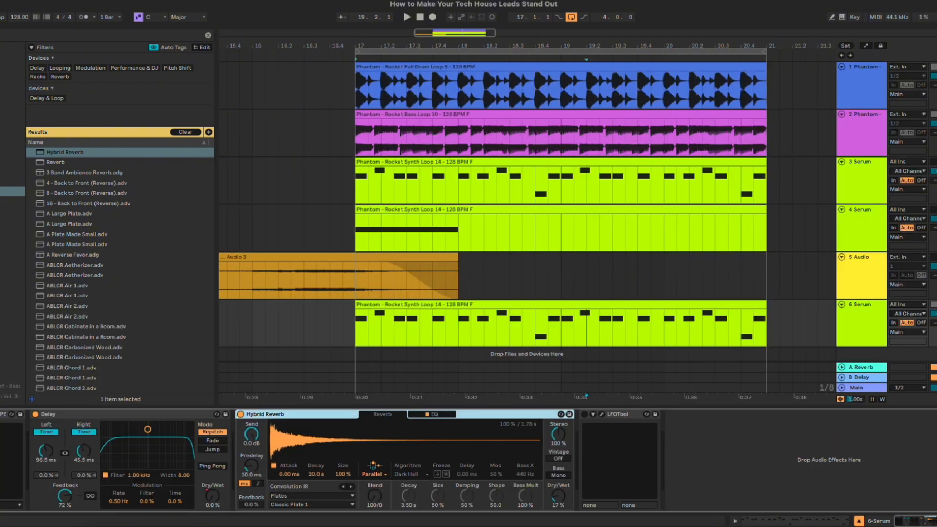
pyautogui.click(1, 414)
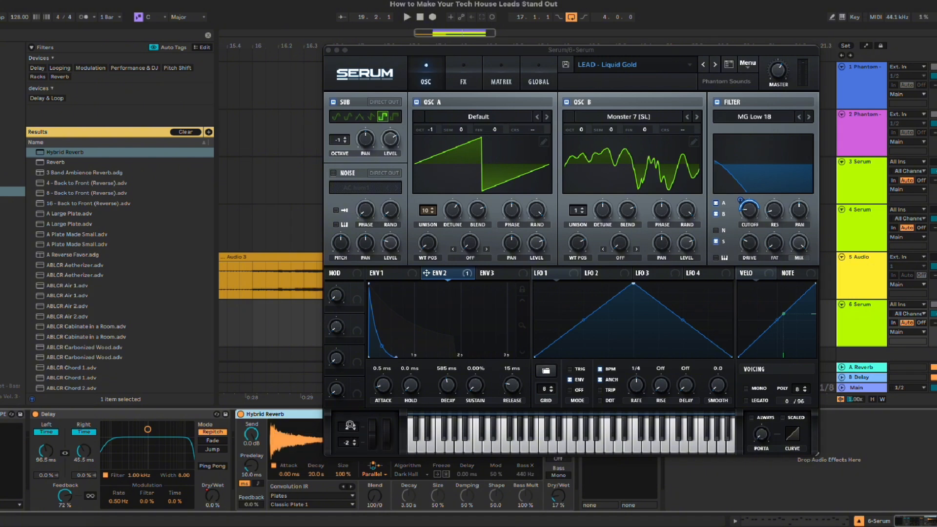
pyautogui.click(346, 428)
pyautogui.write('12')
pyautogui.press('Return')
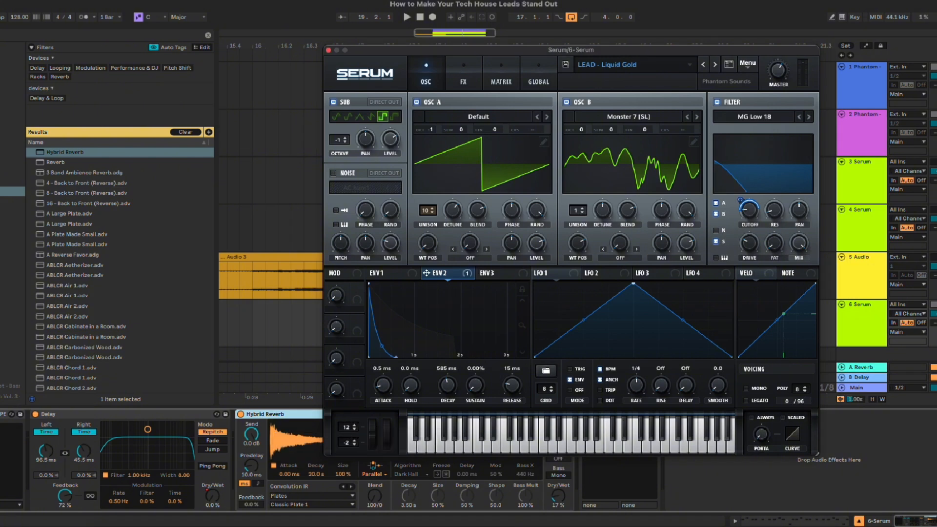
pyautogui.click(347, 444)
pyautogui.write('-12')
pyautogui.press('Return')
pyautogui.click(330, 51)
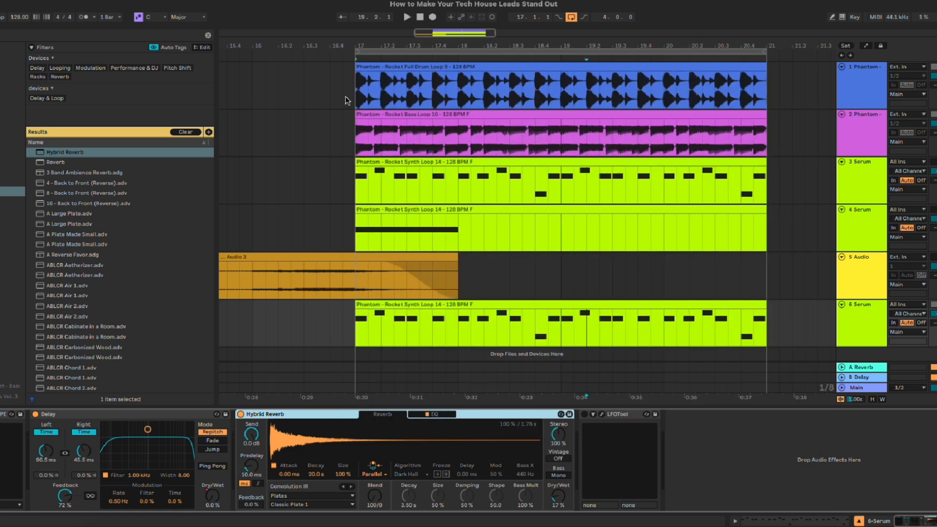
# Step: Show the MIDI Ctrl Pitch Bend envelope of the sixth track's synth clip
pyautogui.doubleClick(553, 306)
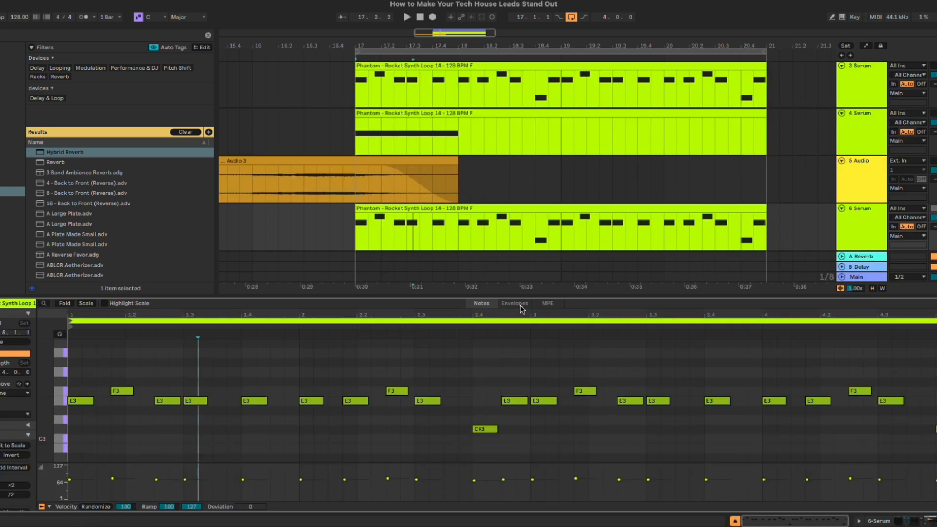
pyautogui.click(520, 305)
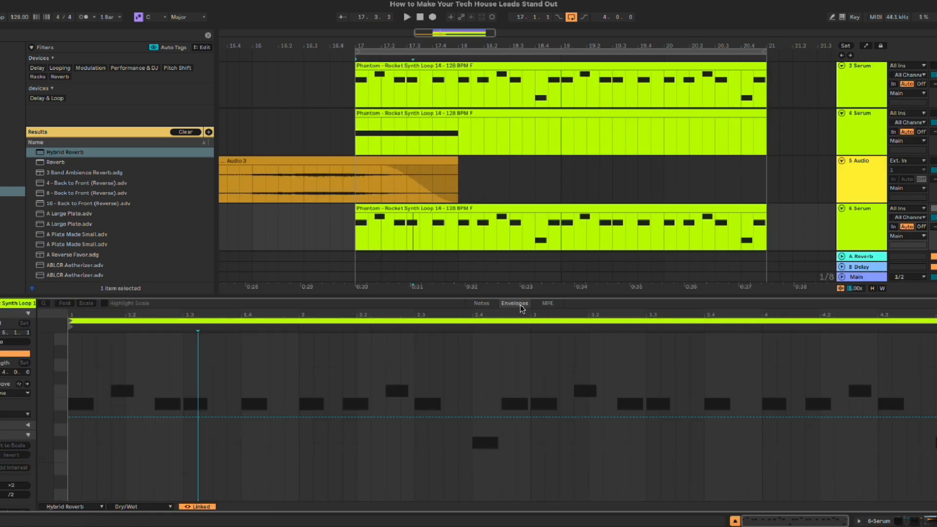
pyautogui.click(83, 507)
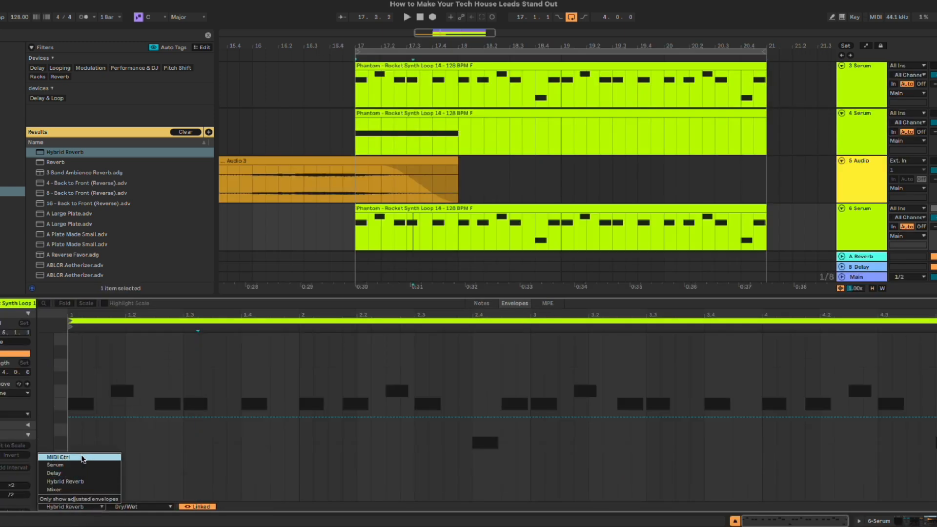
pyautogui.click(84, 458)
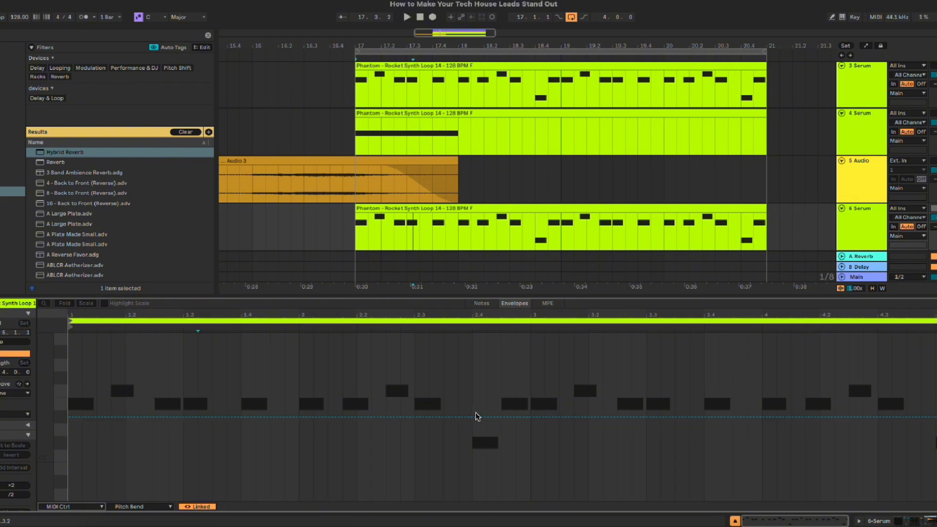
# Step: Draw a downward pitch bend ramp from 2.4.3 to bar 3 of the clip, returning to centre, and play it
pyautogui.click(502, 418)
pyautogui.click(531, 417)
pyautogui.moveTo(516, 418); pyautogui.dragTo(532, 449)
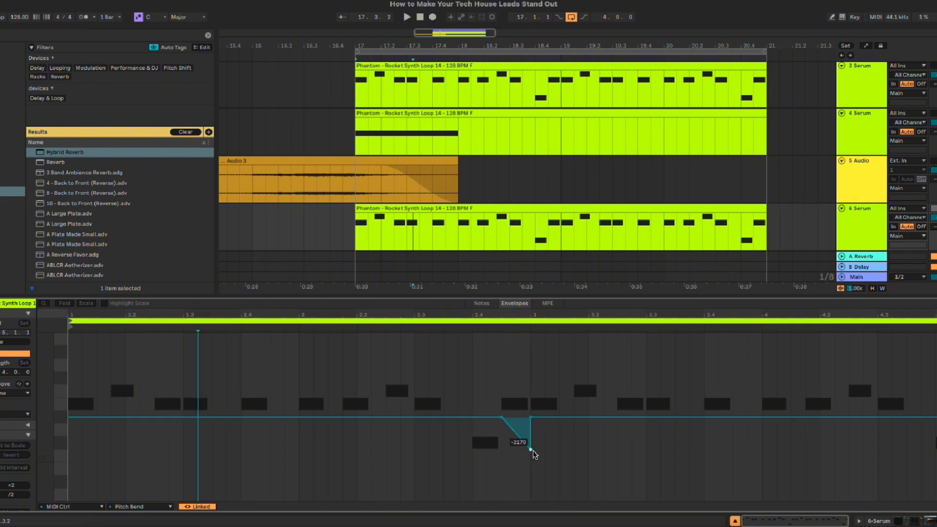
pyautogui.click(510, 230)
pyautogui.press('space')
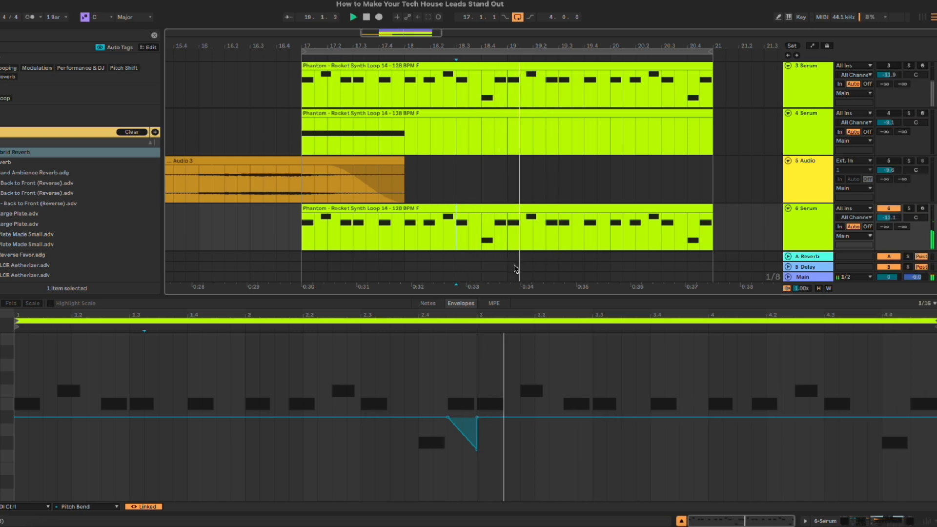
# Step: Add an upward pitch bend ramp from 4.4.3 to the clip's end and slightly deepen the downward bend before bar 3
pyautogui.click(911, 418)
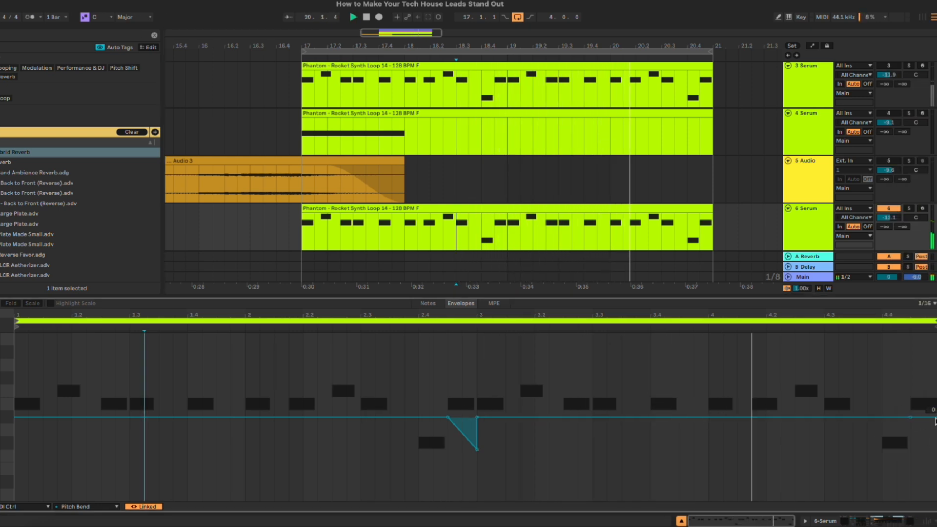
pyautogui.moveTo(936, 417); pyautogui.dragTo(936, 385)
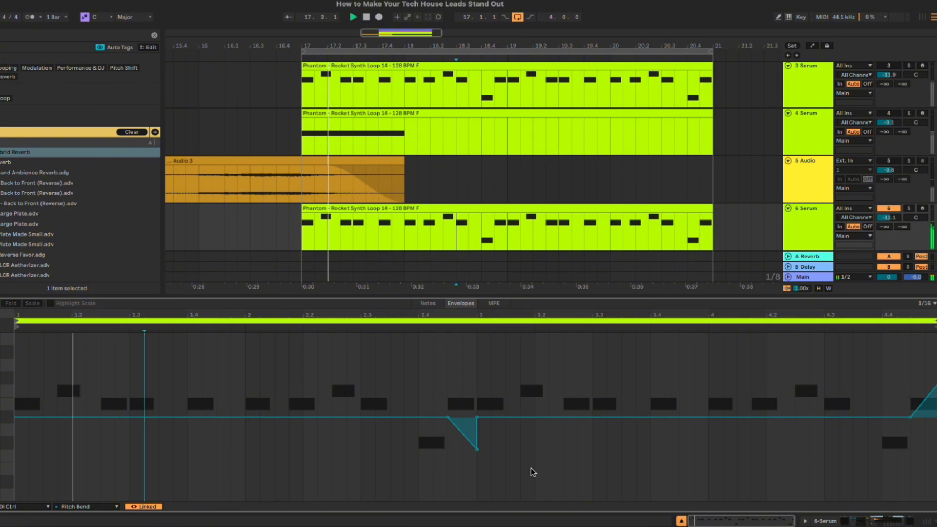
pyautogui.moveTo(477, 450); pyautogui.dragTo(477, 454)
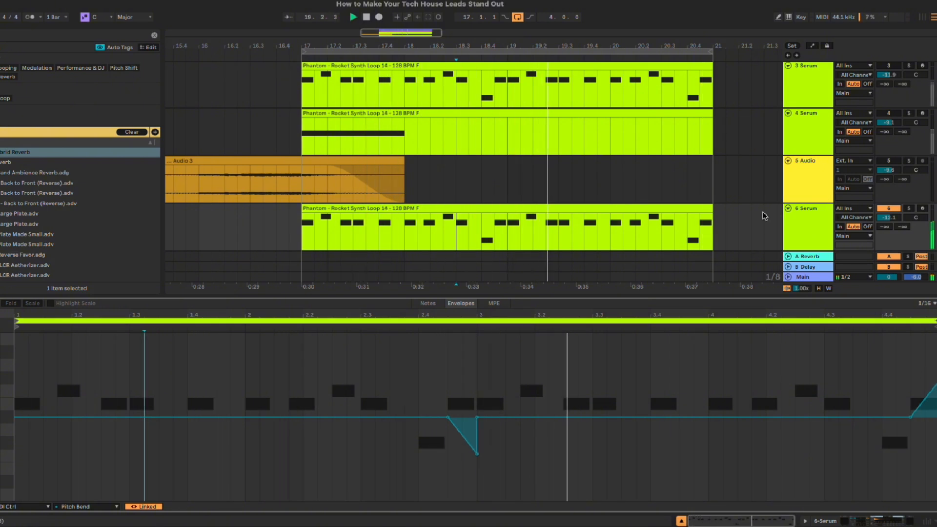
pyautogui.doubleClick(806, 224)
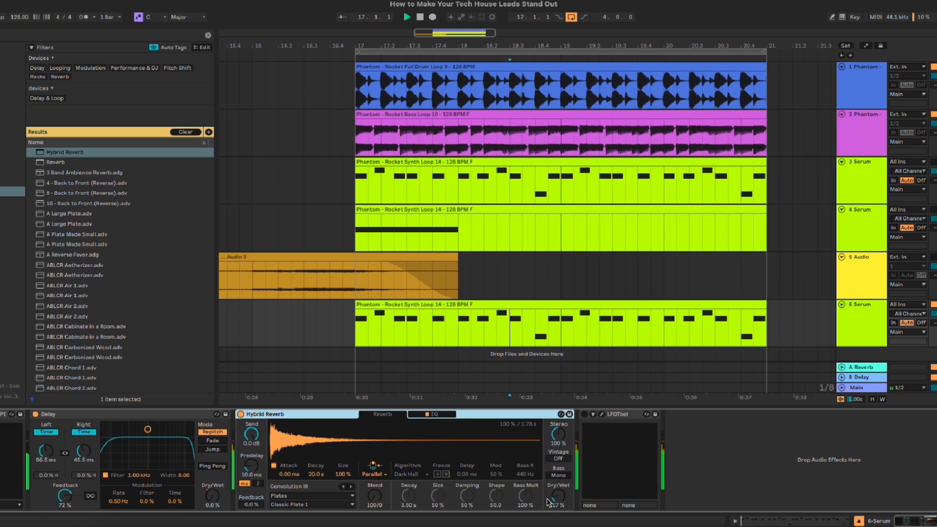
pyautogui.click(598, 270)
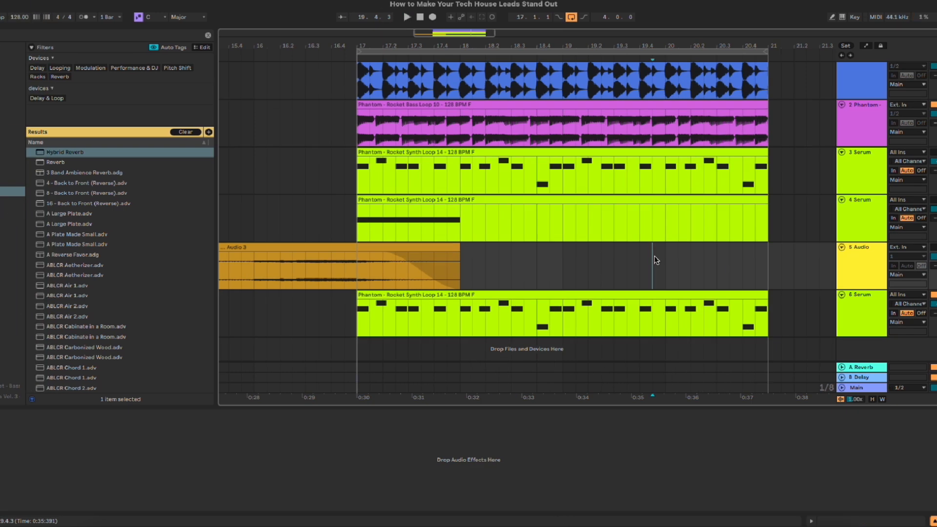